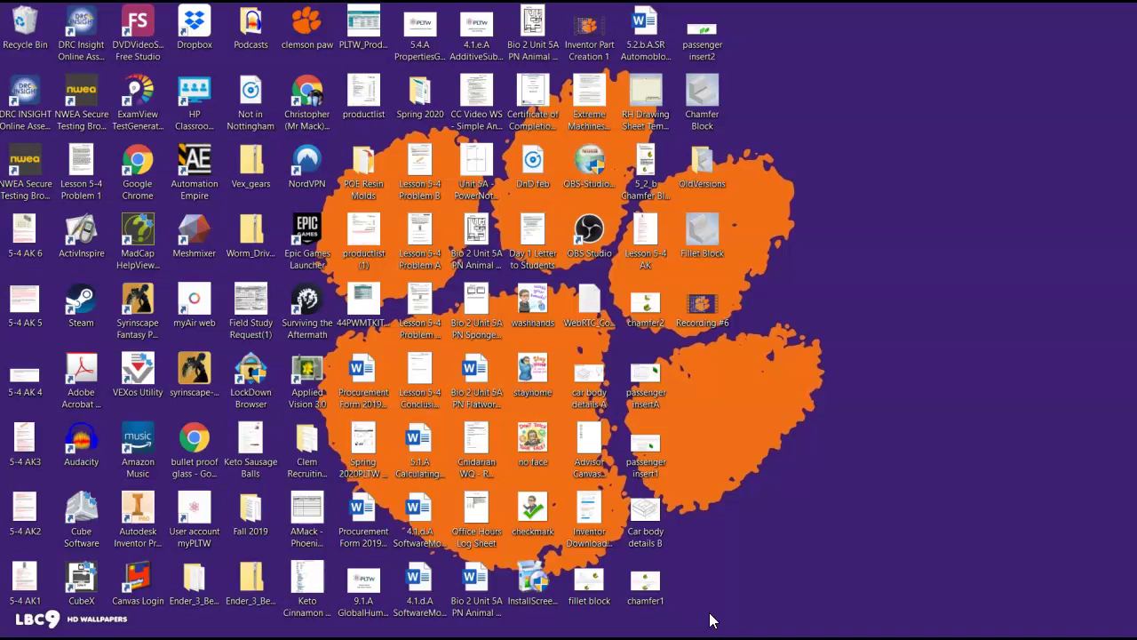
- Open the Chamfer Block part file from the desktop in Autodesk Inventor
left_click(686, 96)
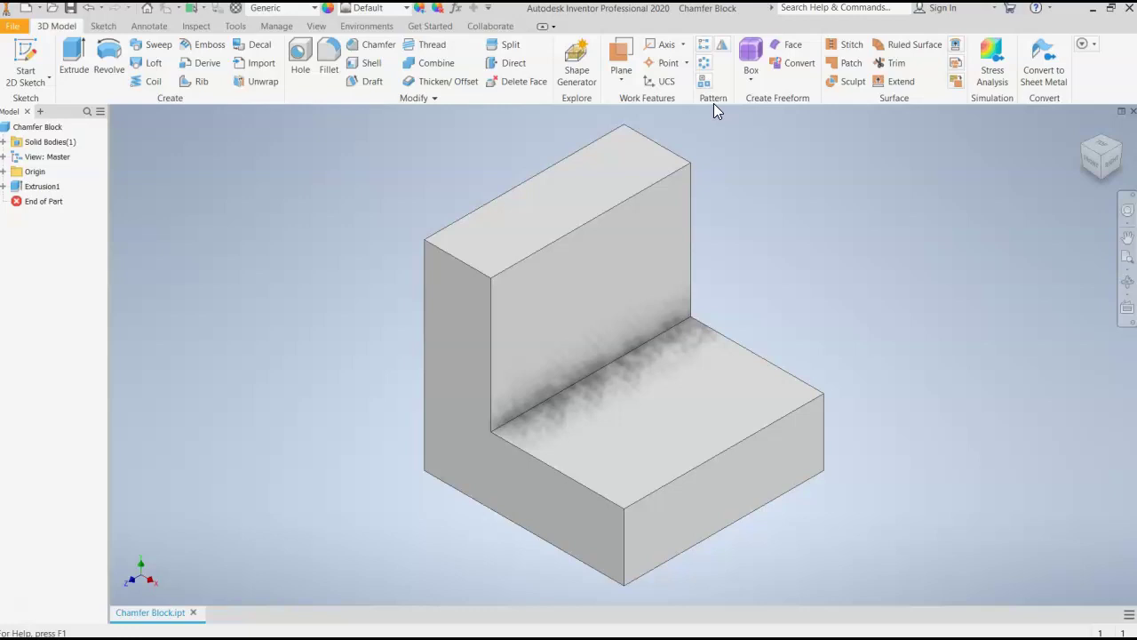
left_click(40, 13)
left_click(56, 12)
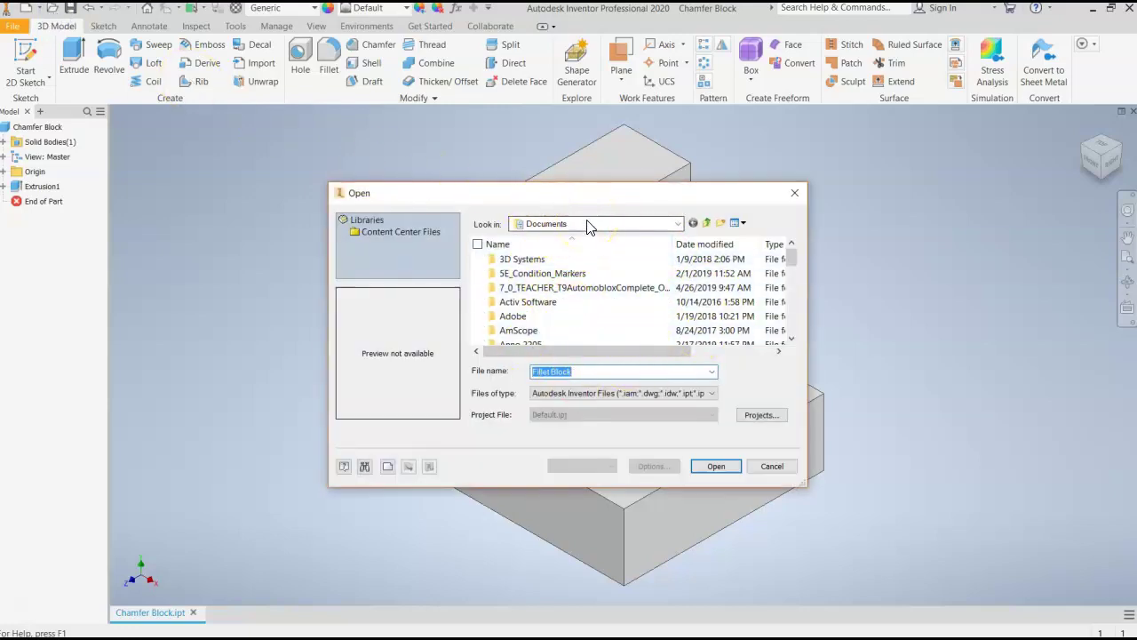
left_click(708, 223)
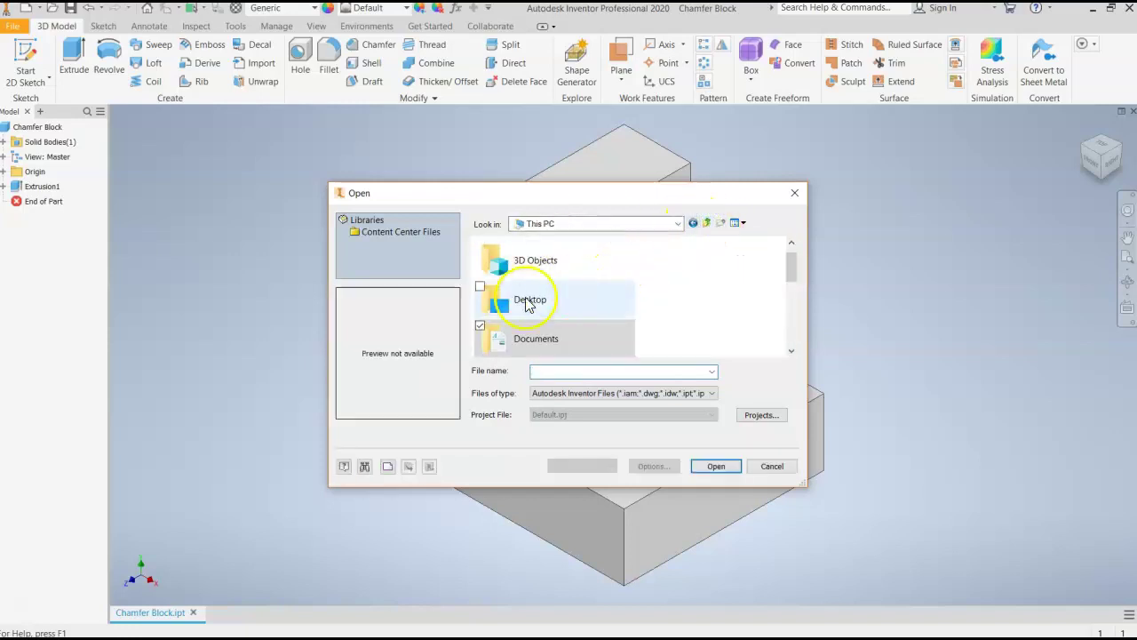
left_click(518, 301)
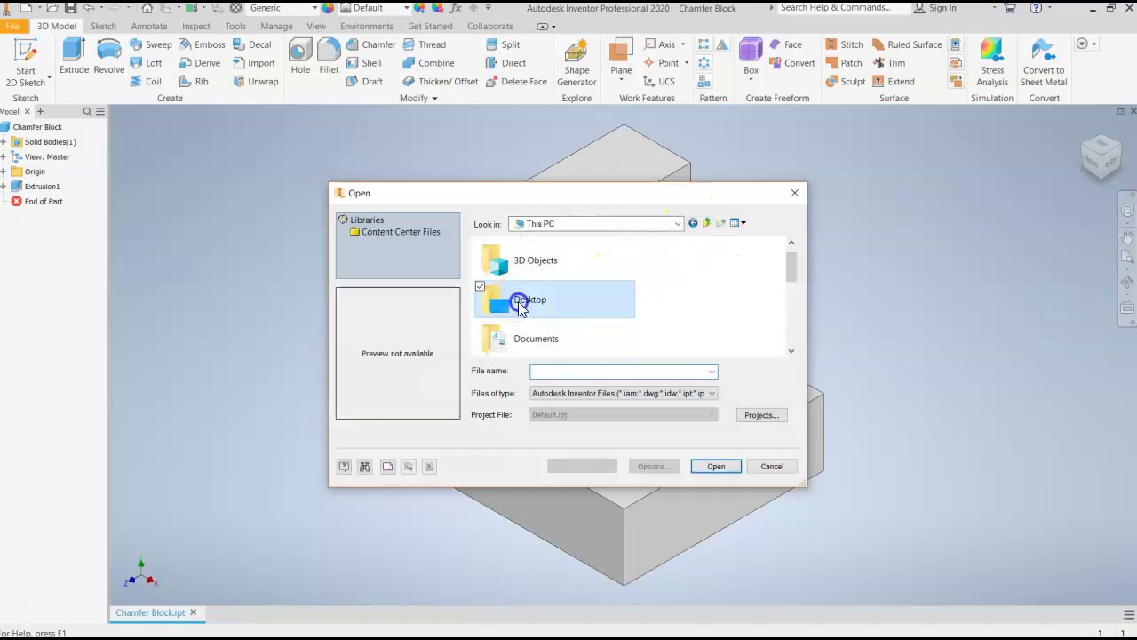
left_click(706, 223)
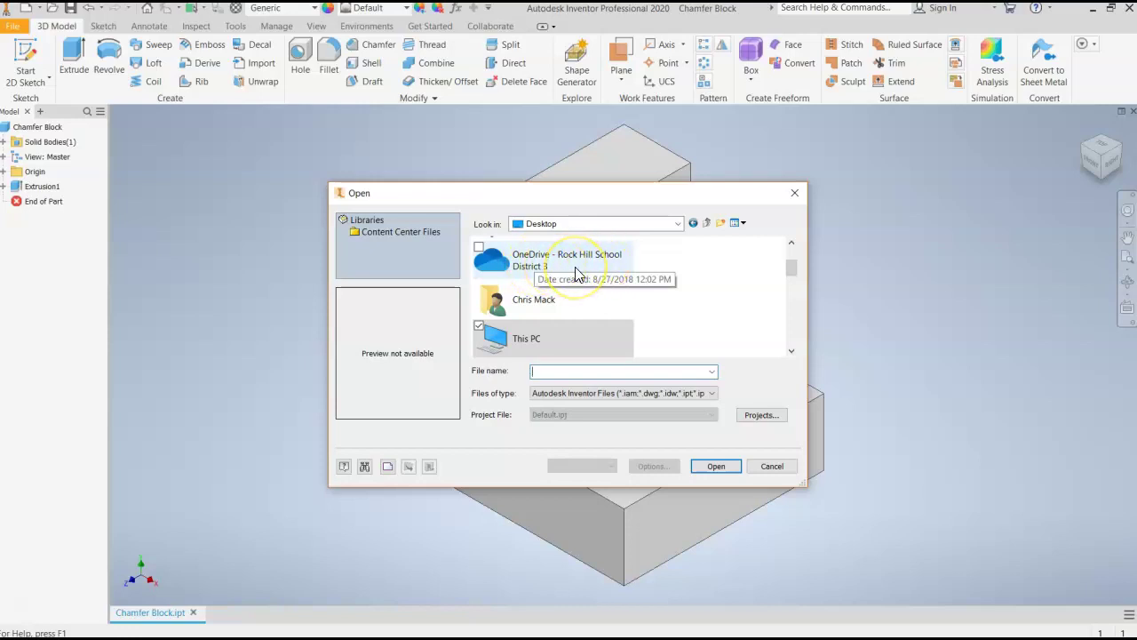
left_click(627, 225)
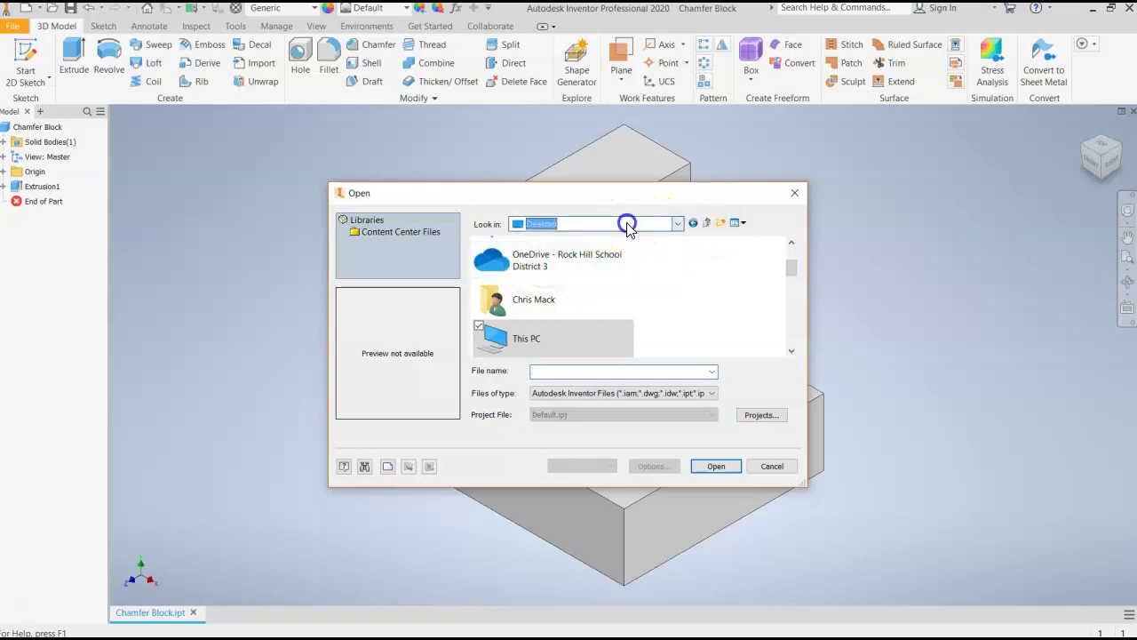
left_click(762, 467)
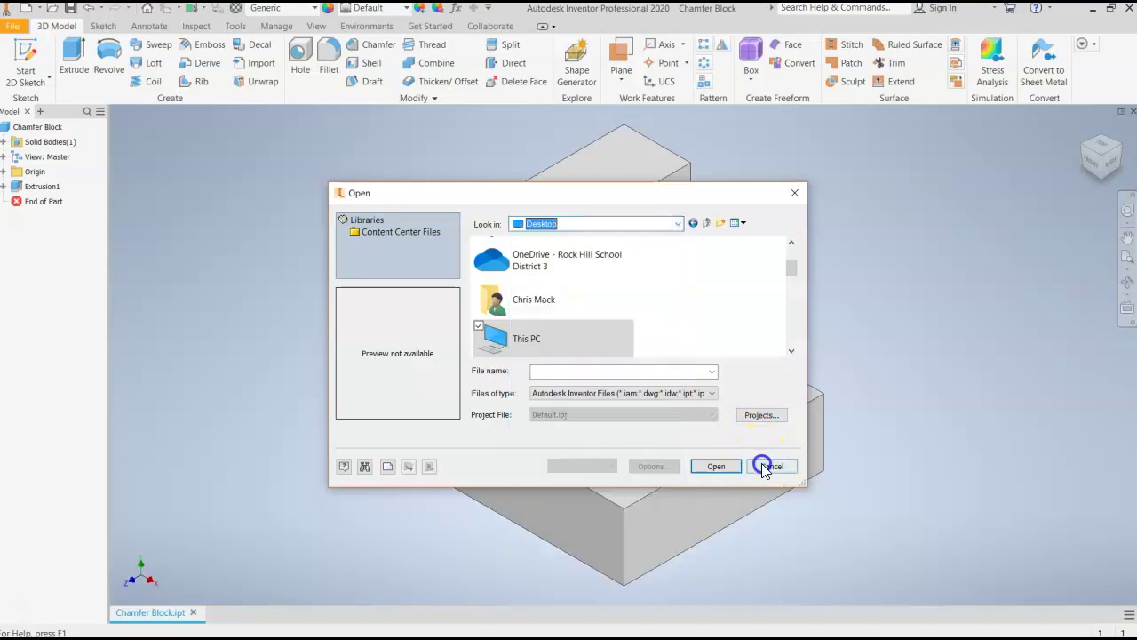
left_click(765, 467)
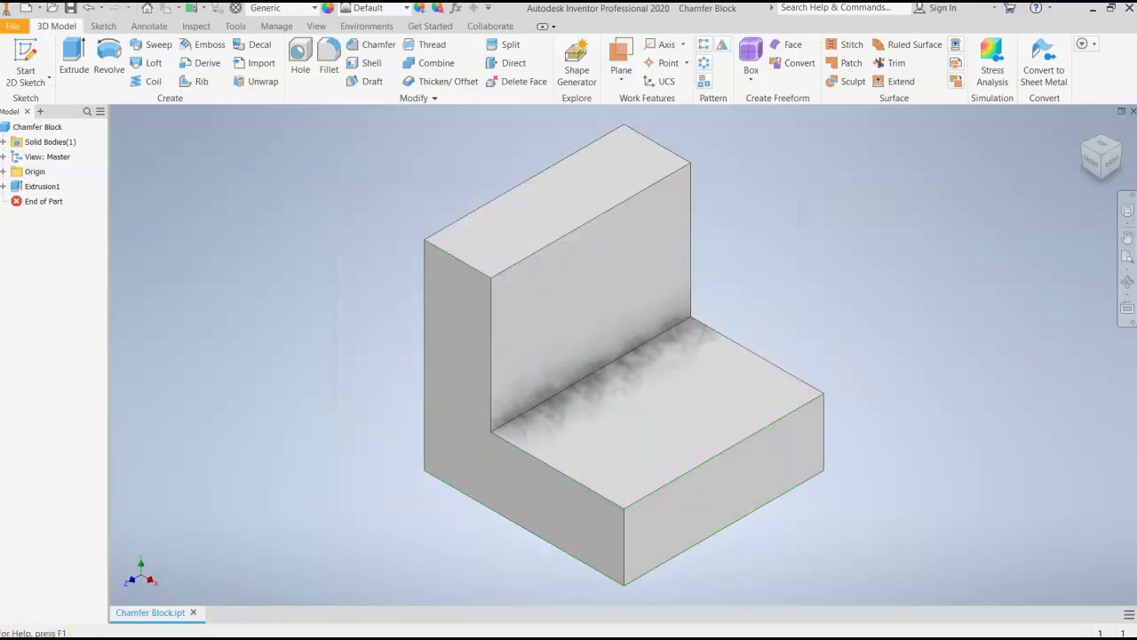
- Switch to the fillet block image in Photos, examine its sketch and fillet instructions, and close the image
key("super")
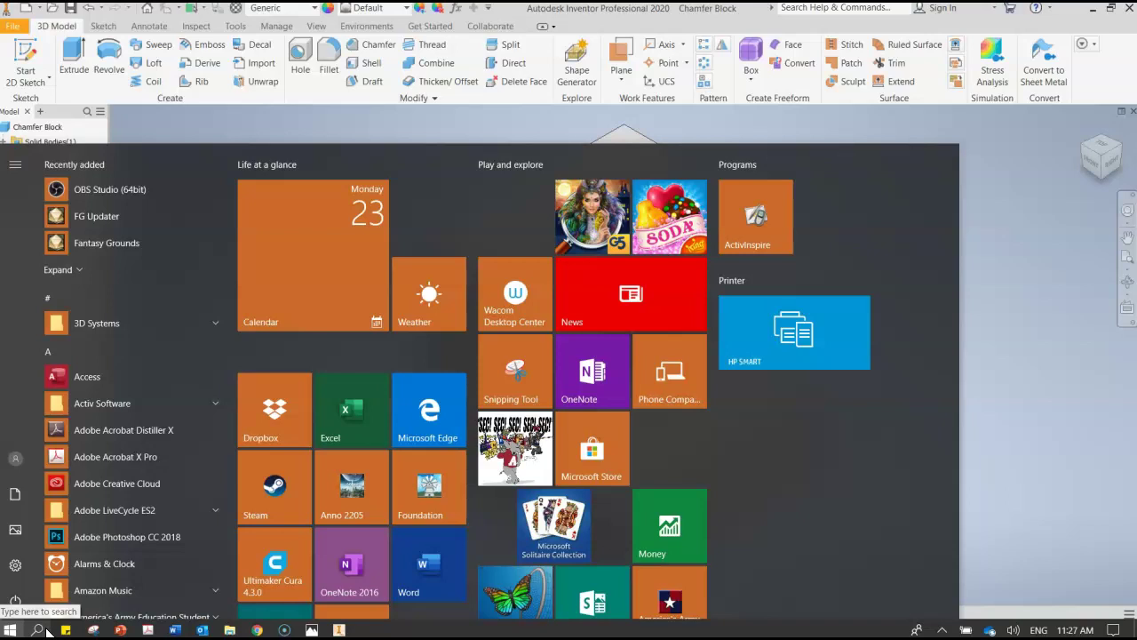
left_click(1000, 325)
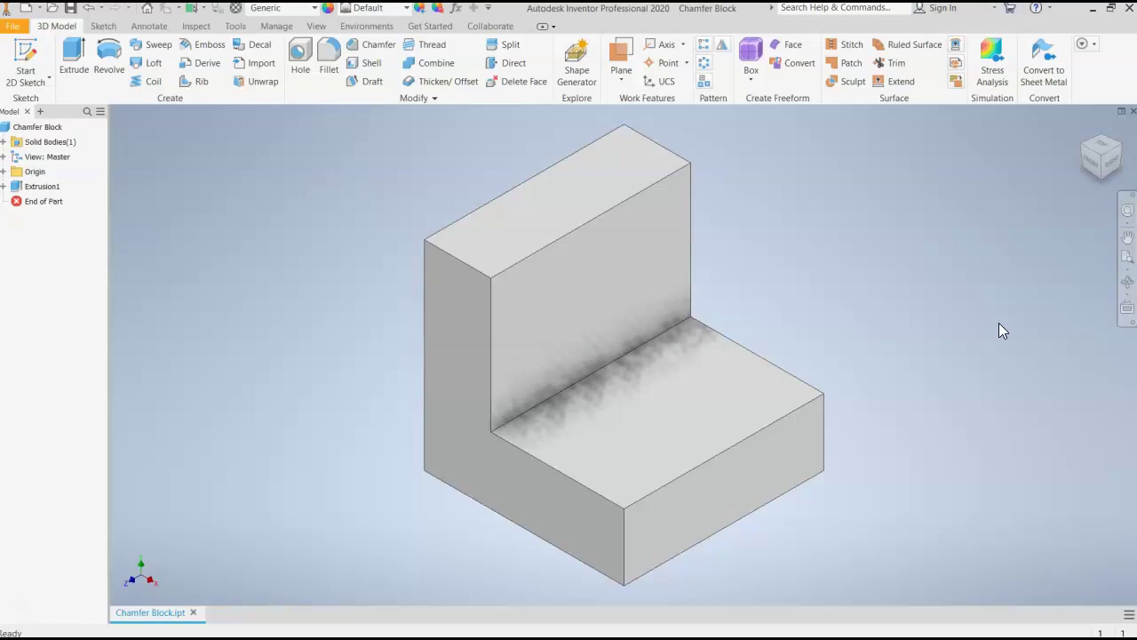
left_click(841, 412)
key("super")
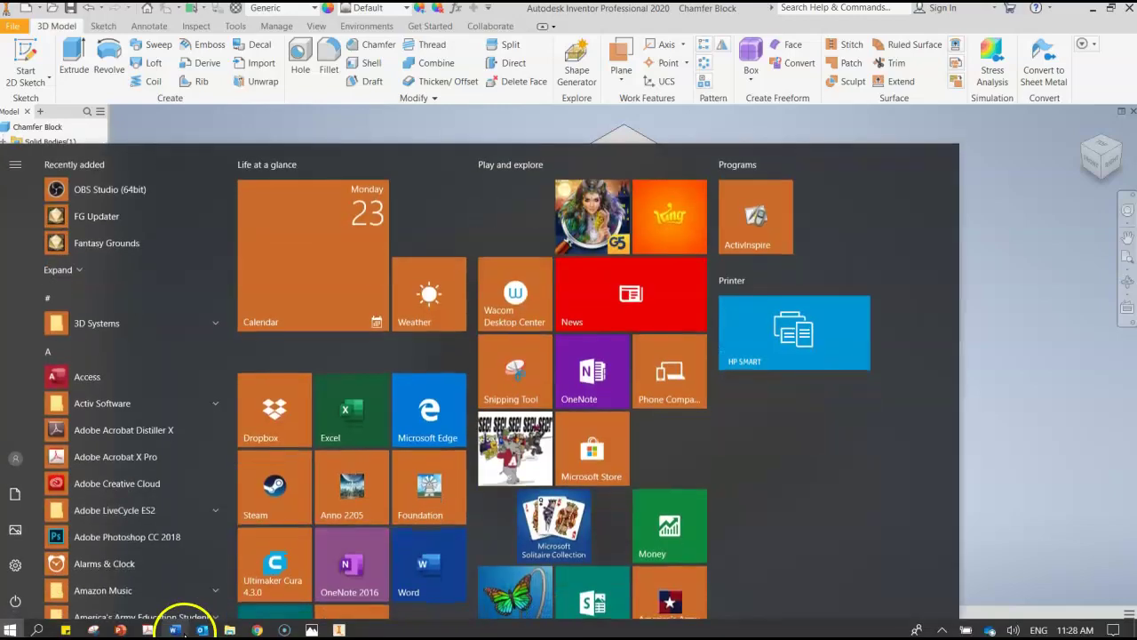
left_click(311, 630)
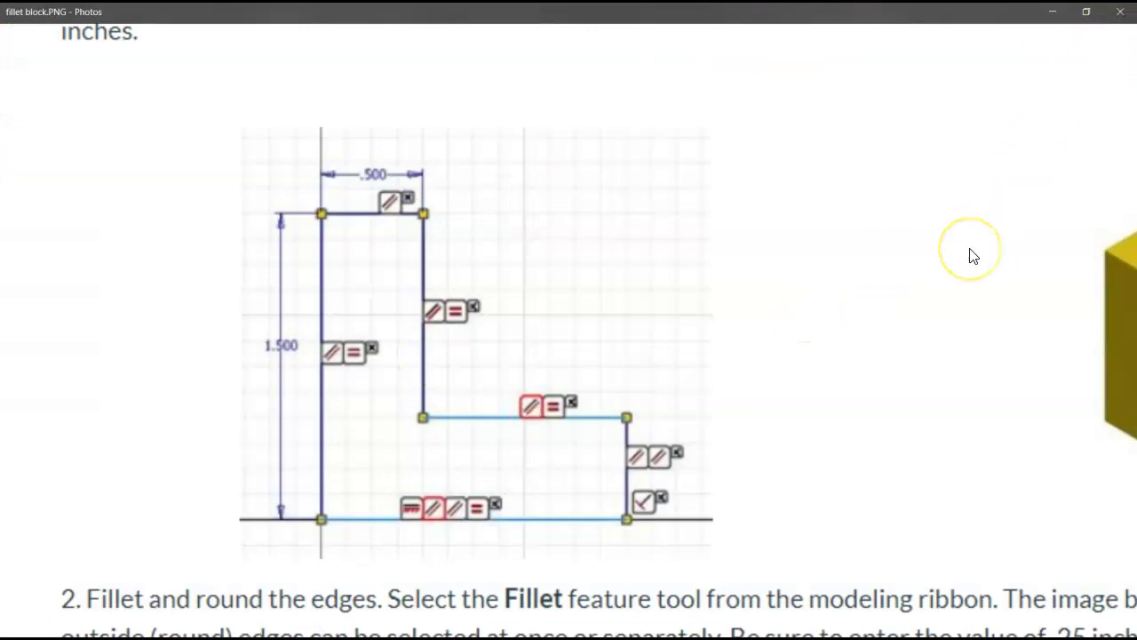
scroll(971, 256, "down", 4)
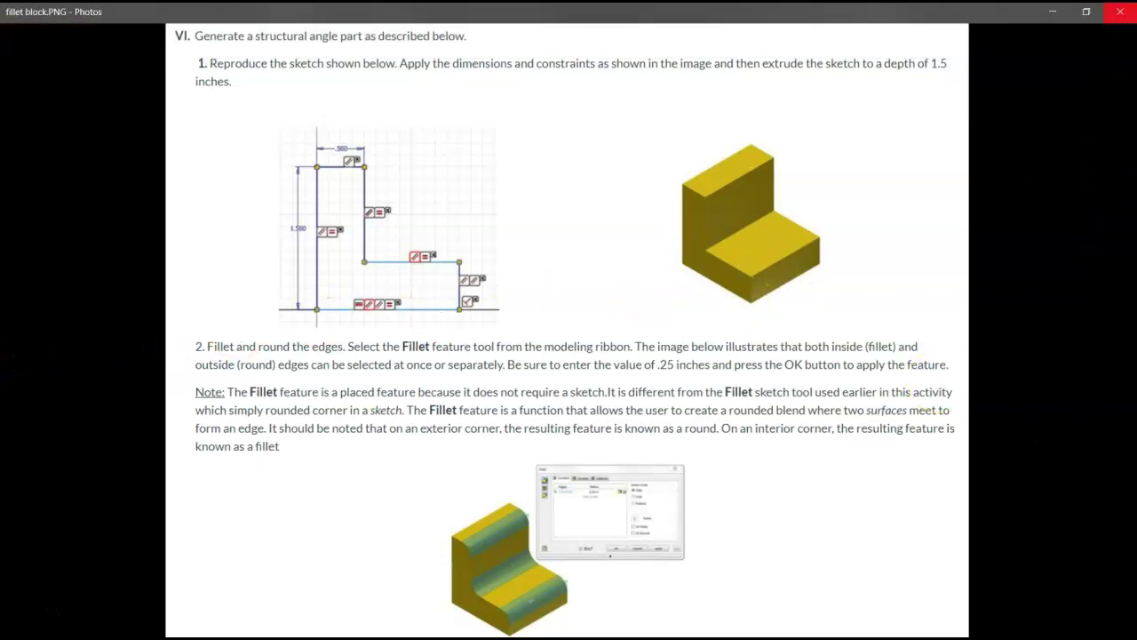
left_click(1128, 14)
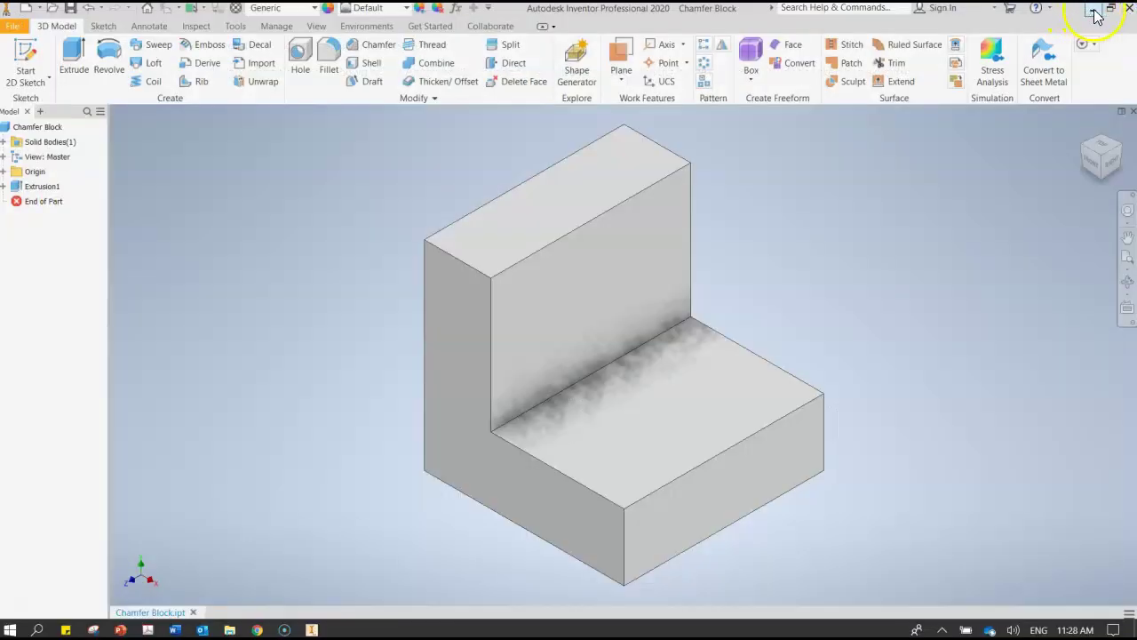
- Minimize Inventor, open the chamfer1 image from the desktop, and look over the instructions in the chamfer1 and chamfer2 images
left_click(1091, 9)
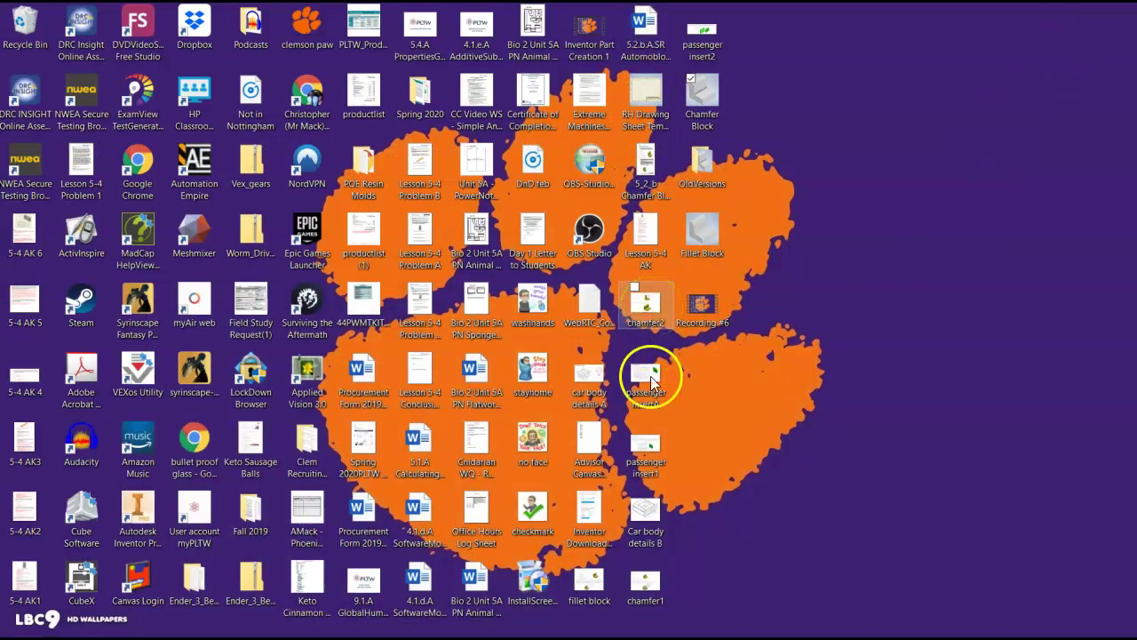
double_click(644, 587)
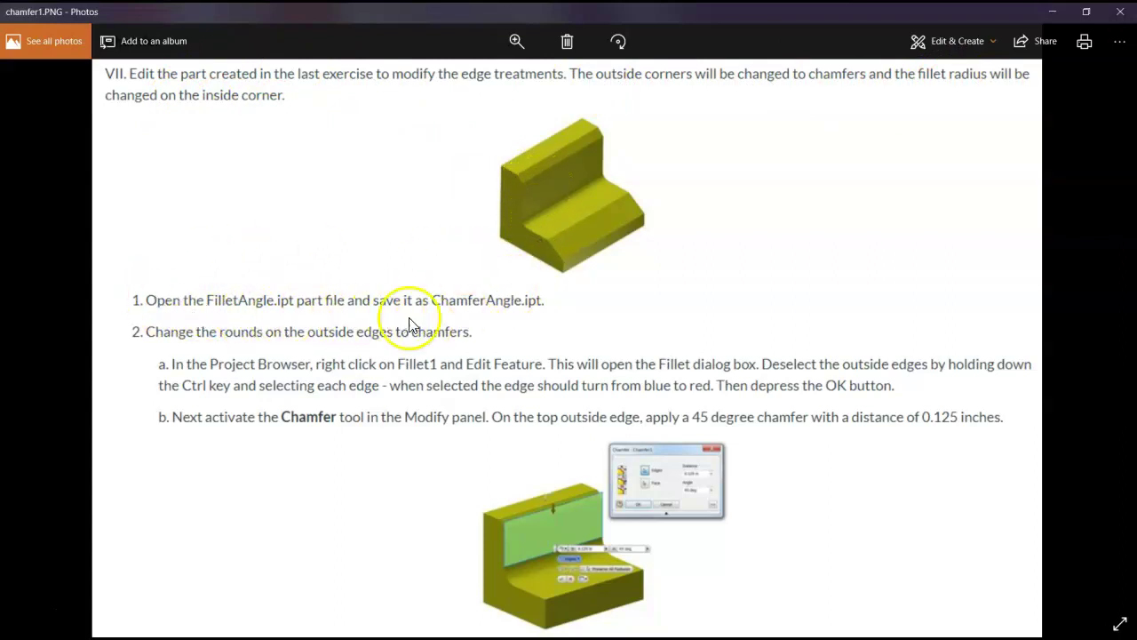
scroll(780, 369, "down", 1)
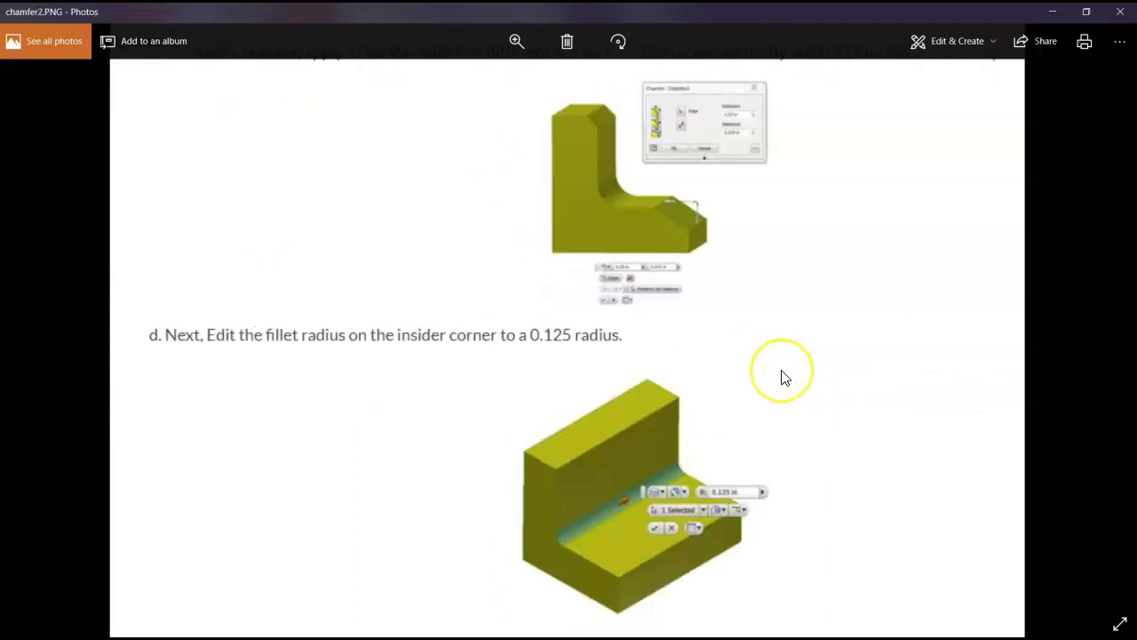
scroll(780, 372, "up", 1)
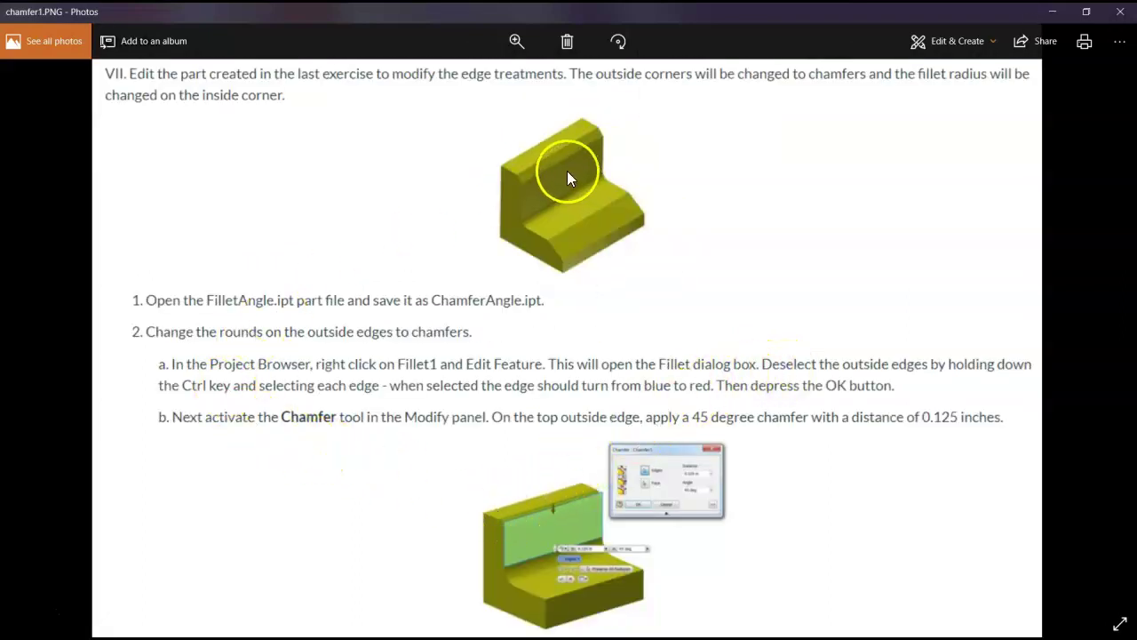
- Examine the finished block picture, the instructions for the top outside edge, and the pictured Chamfer dialog settings in the chamfer1 image
scroll(583, 153, "up", 3, "ctrl")
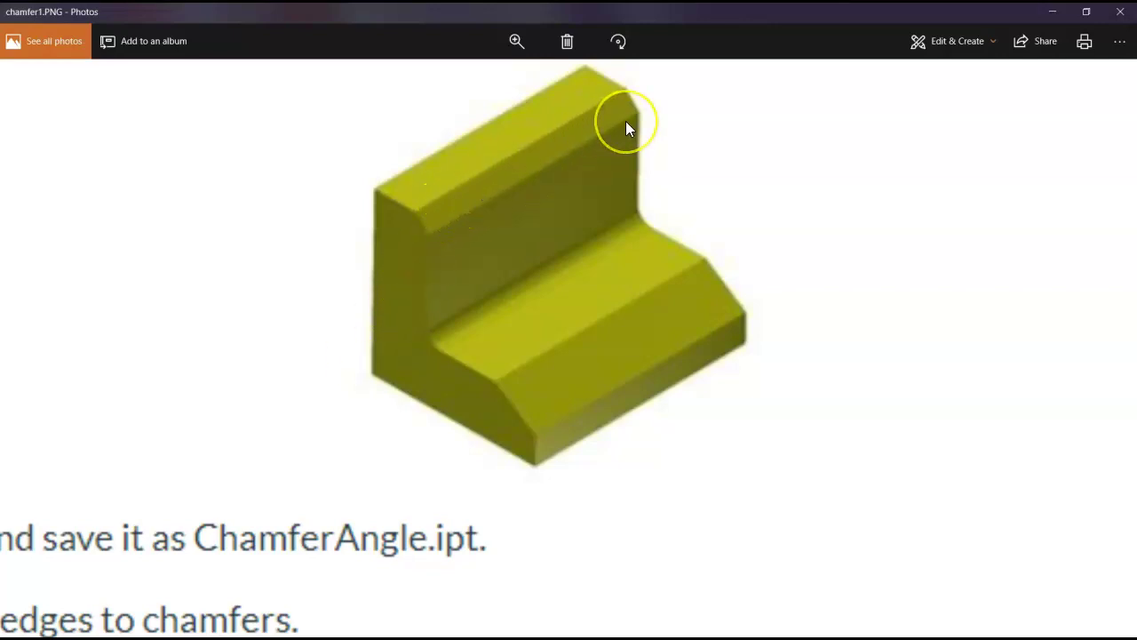
scroll(537, 441, "down", 3)
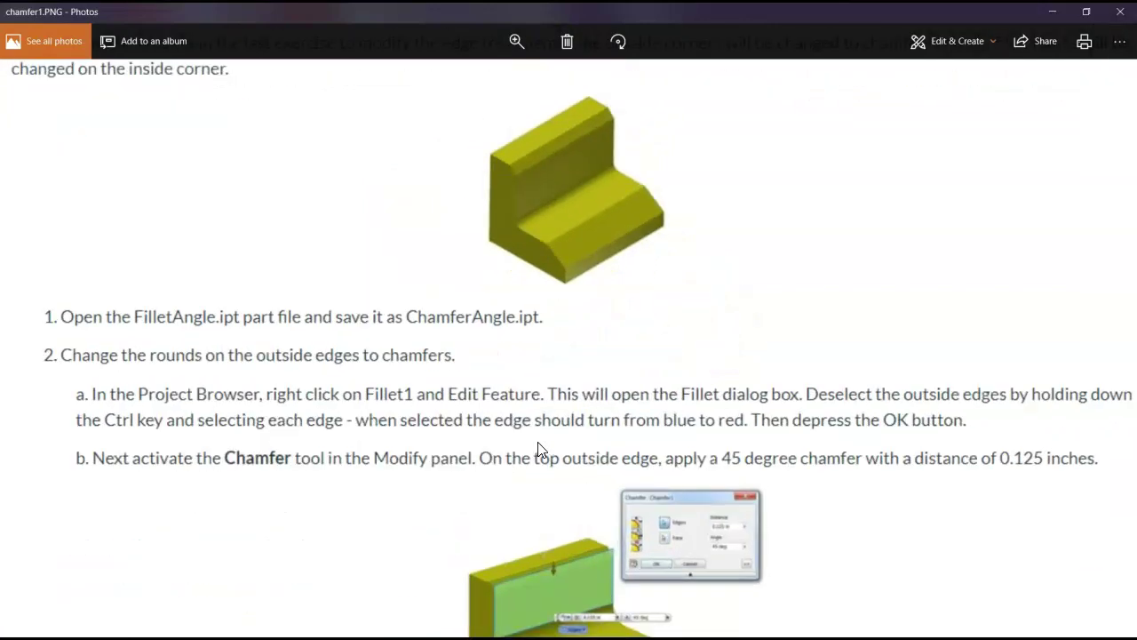
left_click(585, 430)
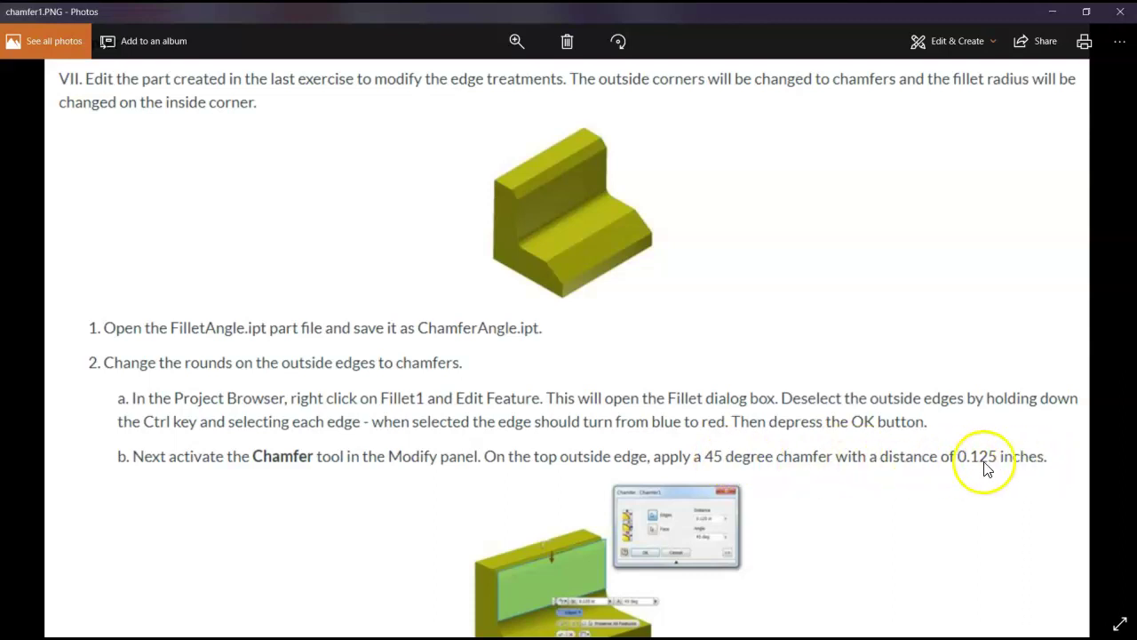
scroll(710, 539, "up", 5)
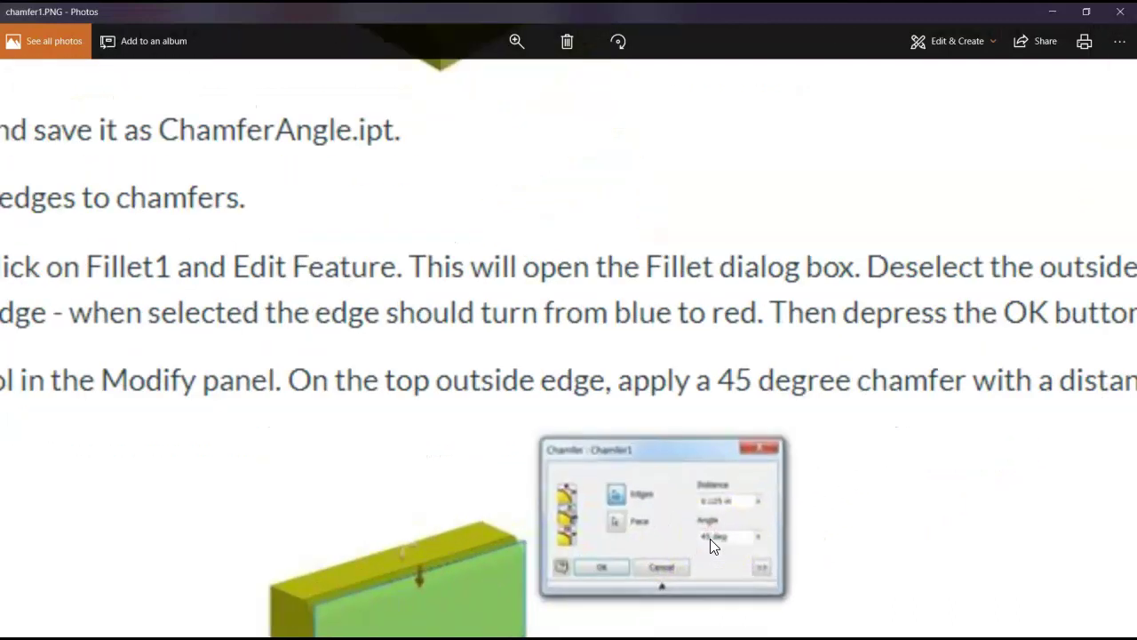
scroll(709, 537, "down", 2)
left_click_drag(827, 382, 805, 82)
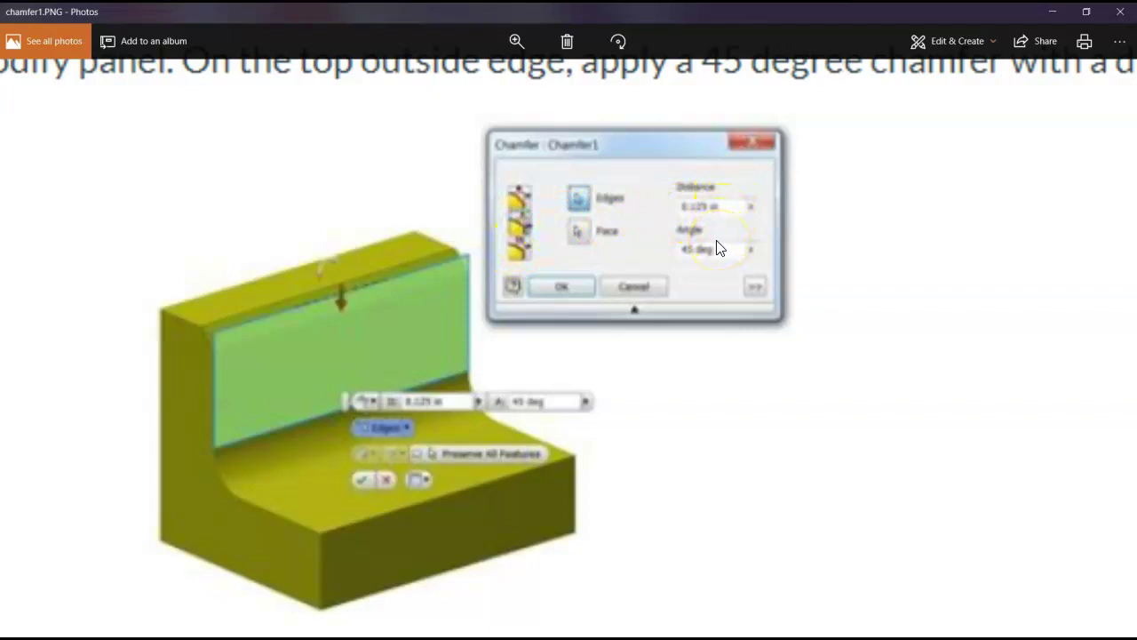
scroll(704, 360, "down", 3)
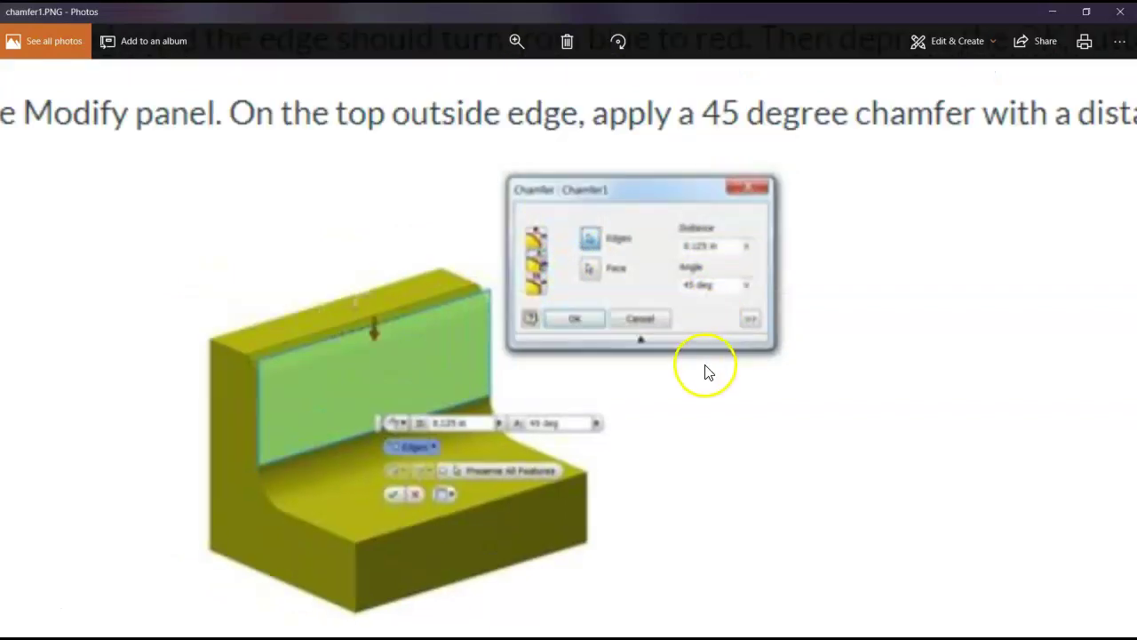
scroll(705, 365, "down", 2)
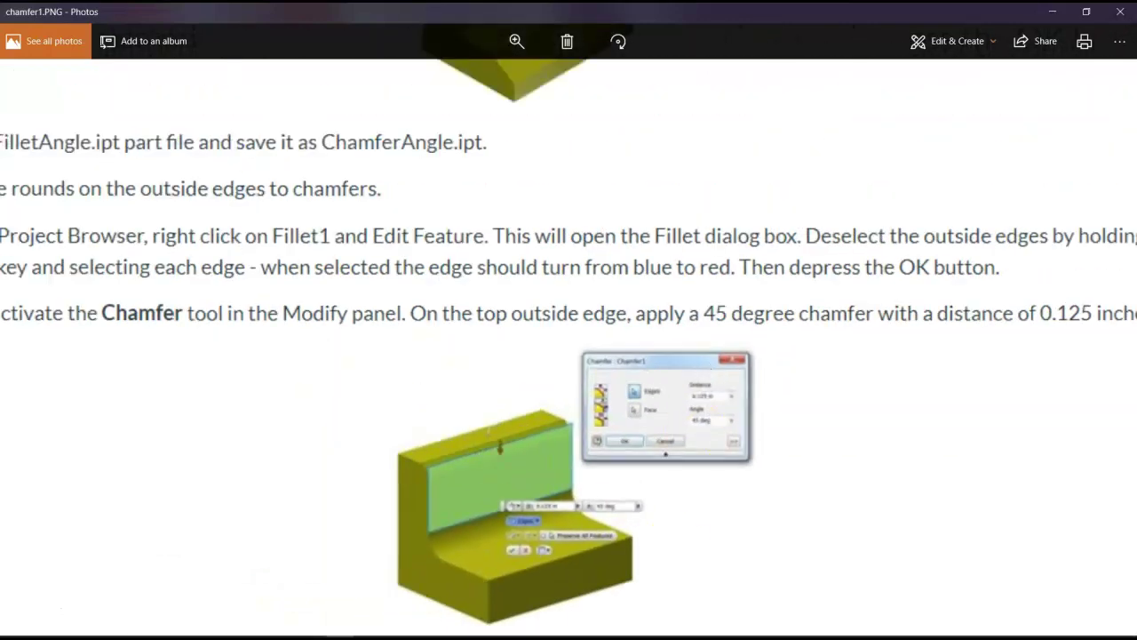
- Switch to Inventor and set up a Distance and Angle chamfer of 0.125 in at 45 degrees, with face selection active
left_click(311, 628)
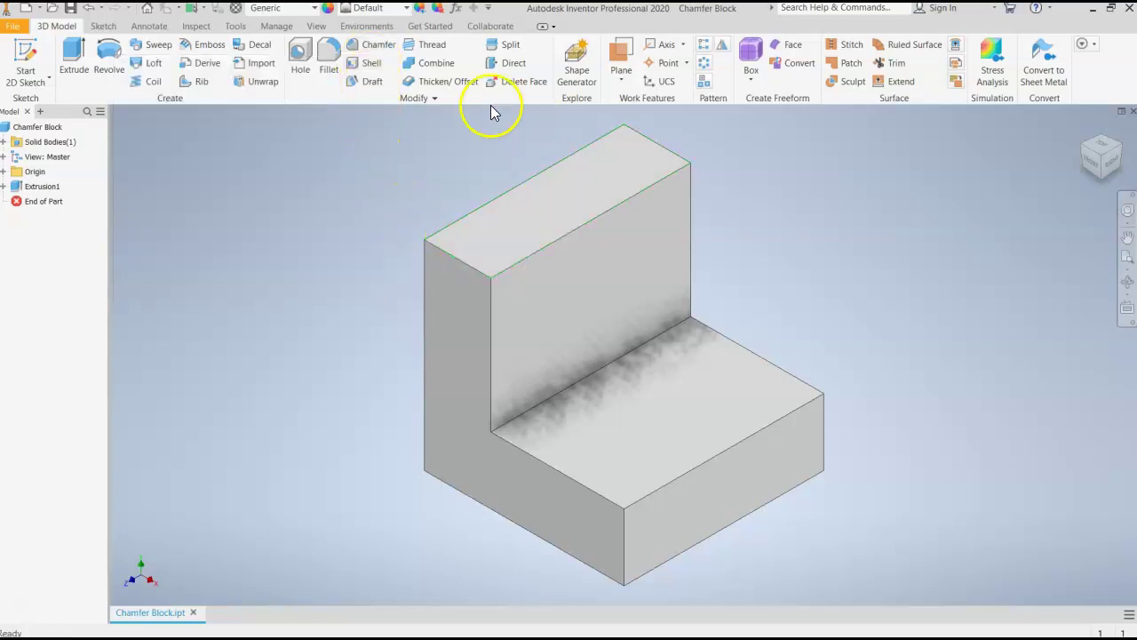
left_click(369, 42)
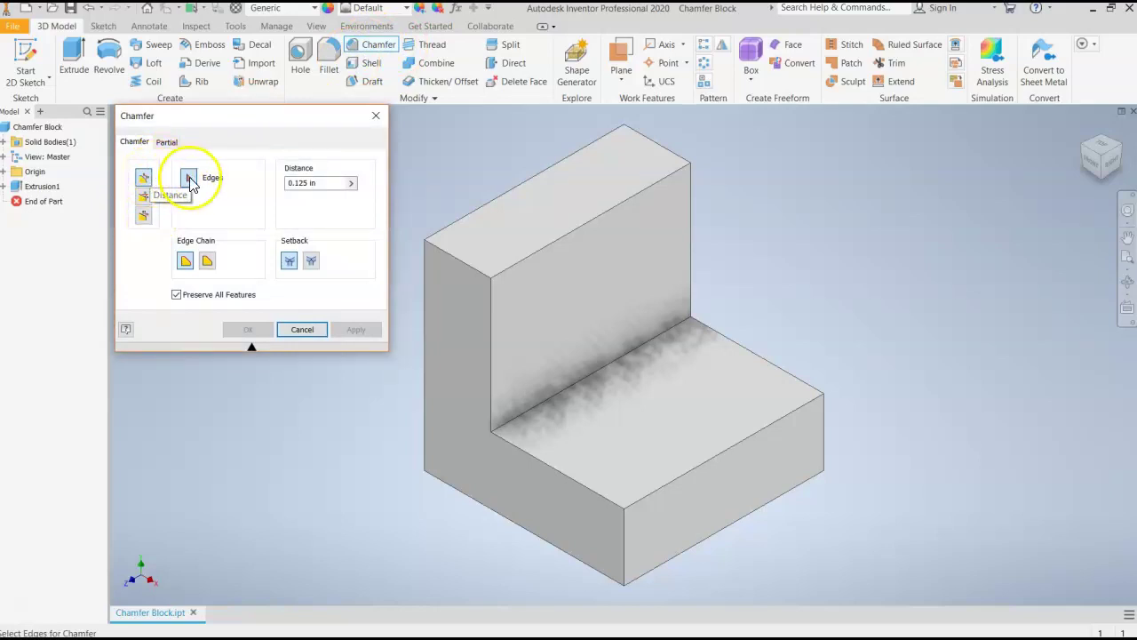
left_click(319, 184)
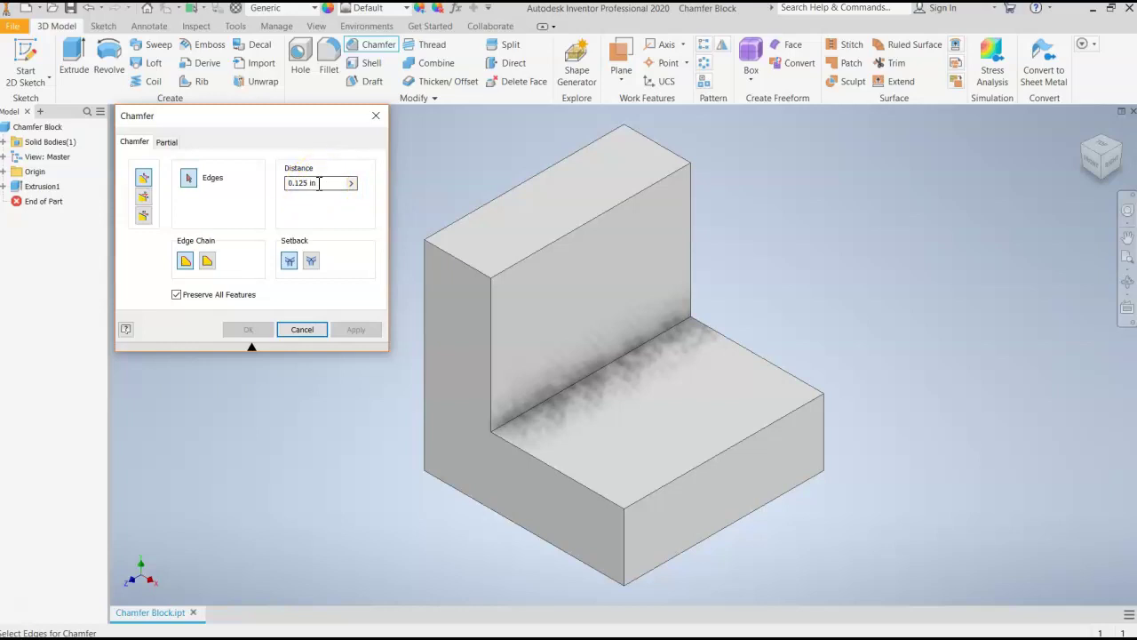
left_click(189, 184)
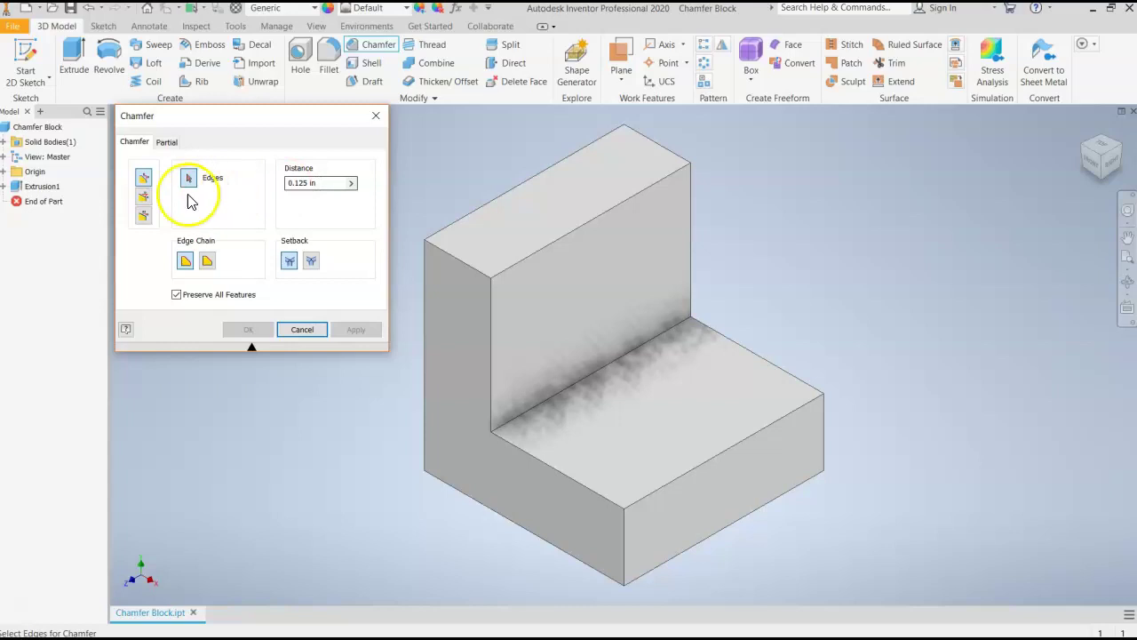
left_click(143, 196)
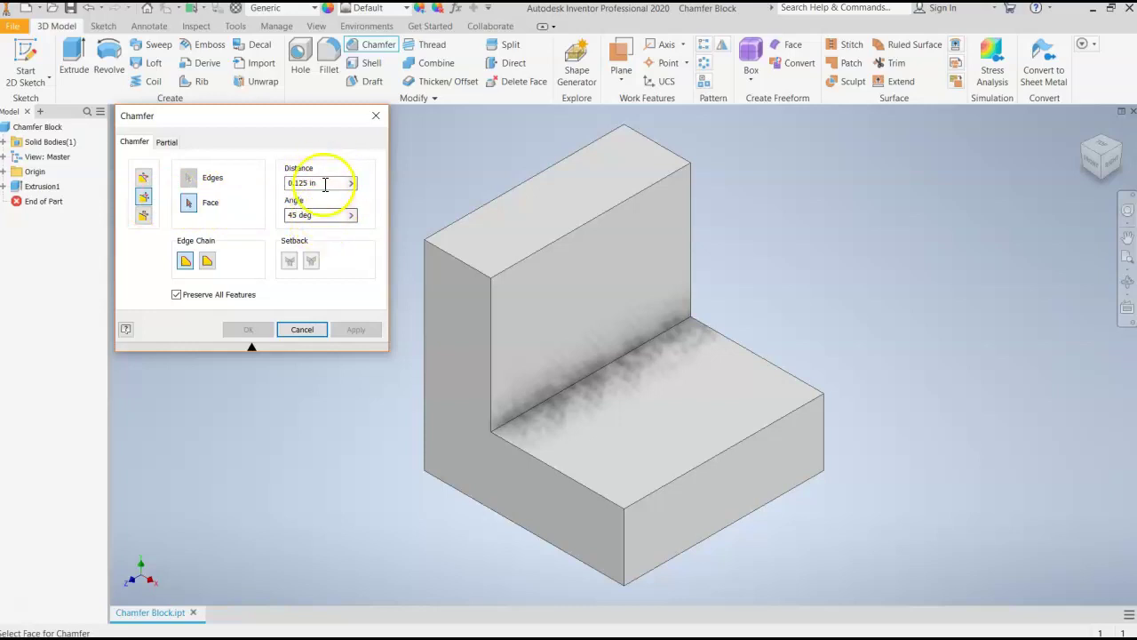
left_click(195, 205)
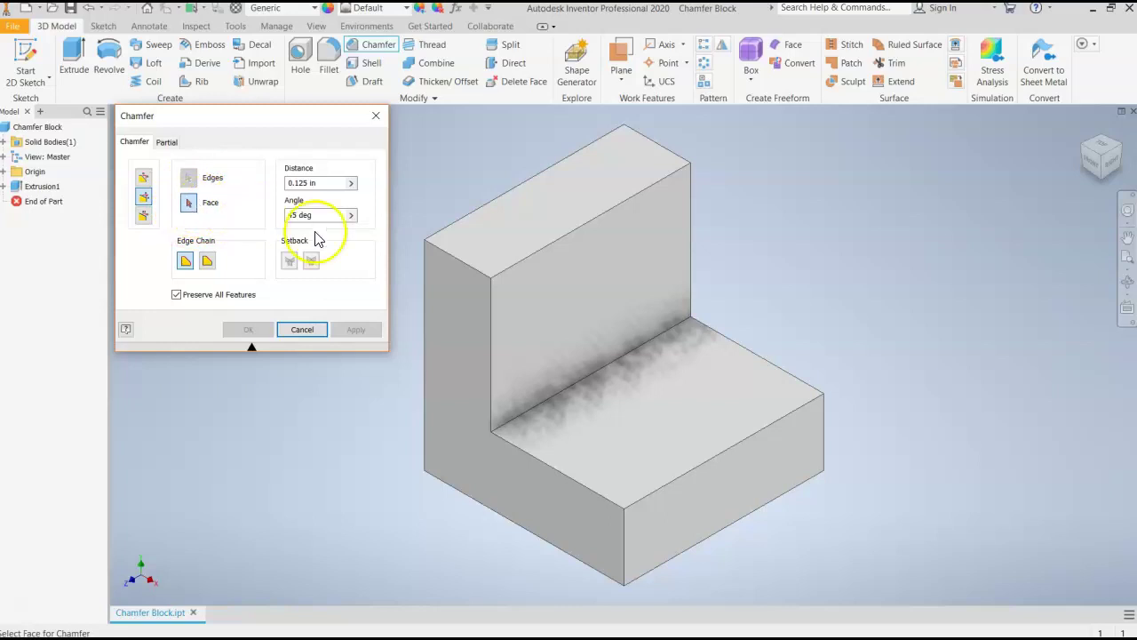
- Check in the chamfer1 image which face to use for the top edge chamfer, and return to Inventor
left_click(553, 258)
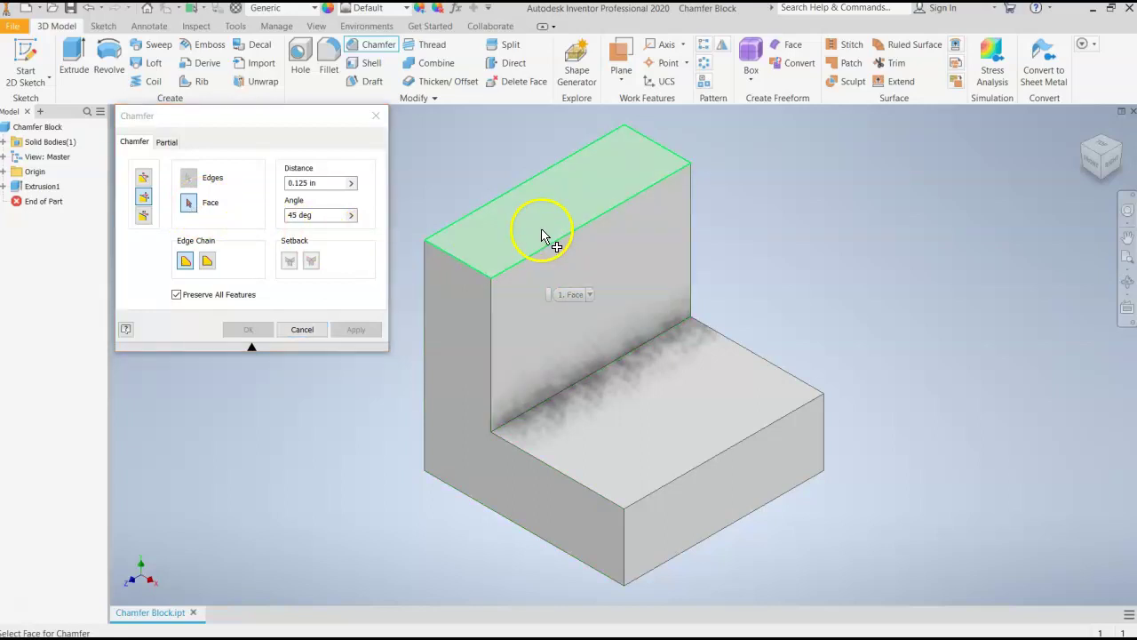
key("super")
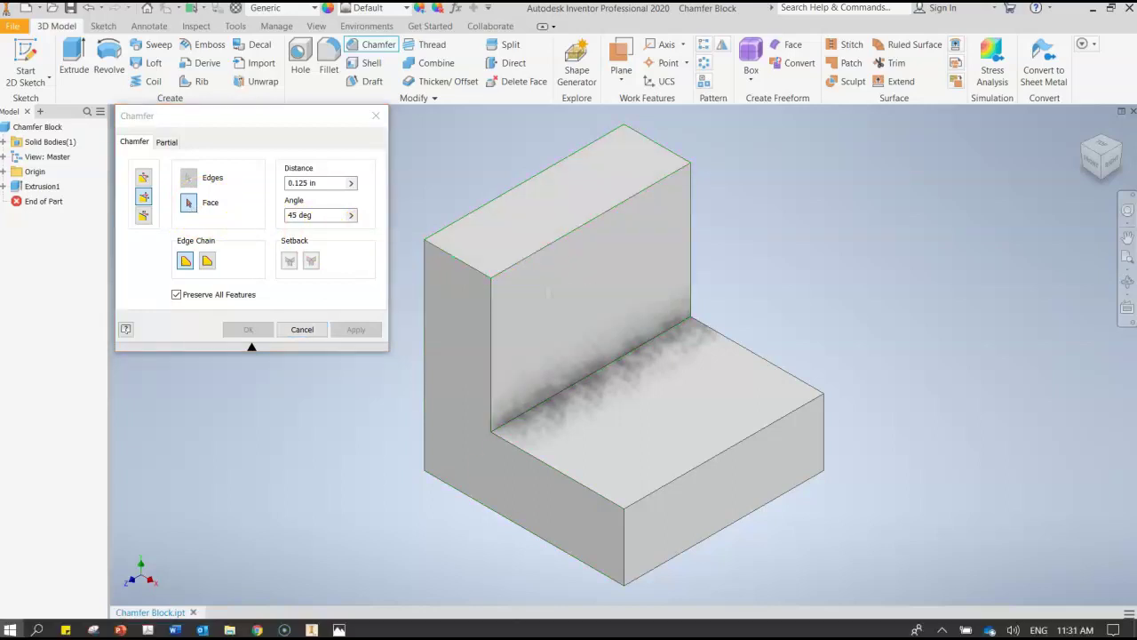
left_click(341, 631)
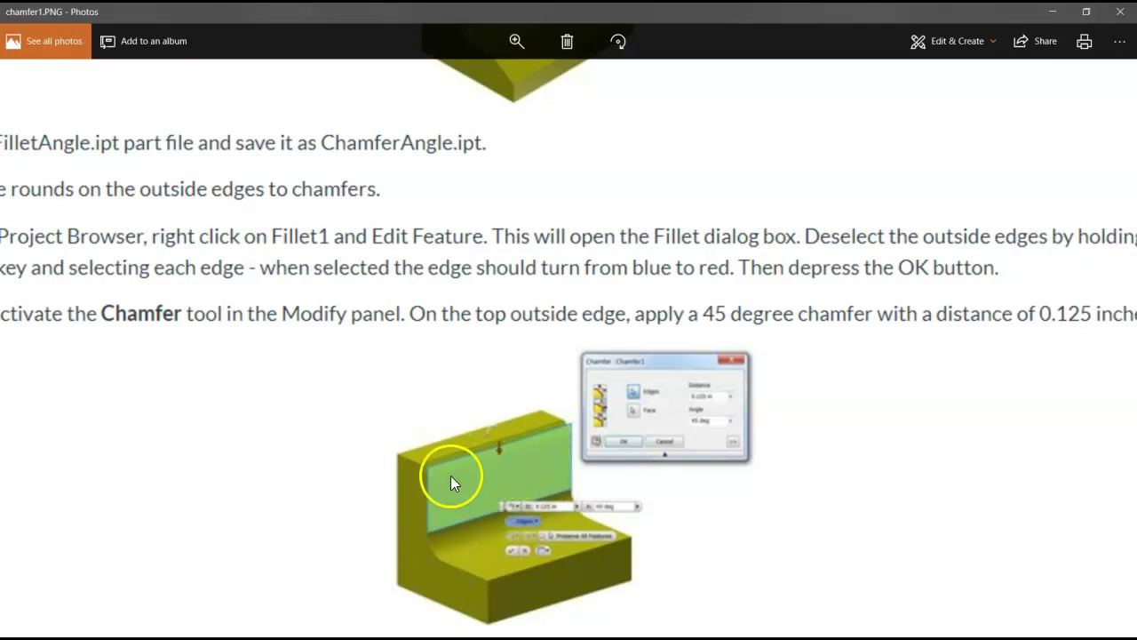
left_click(310, 631)
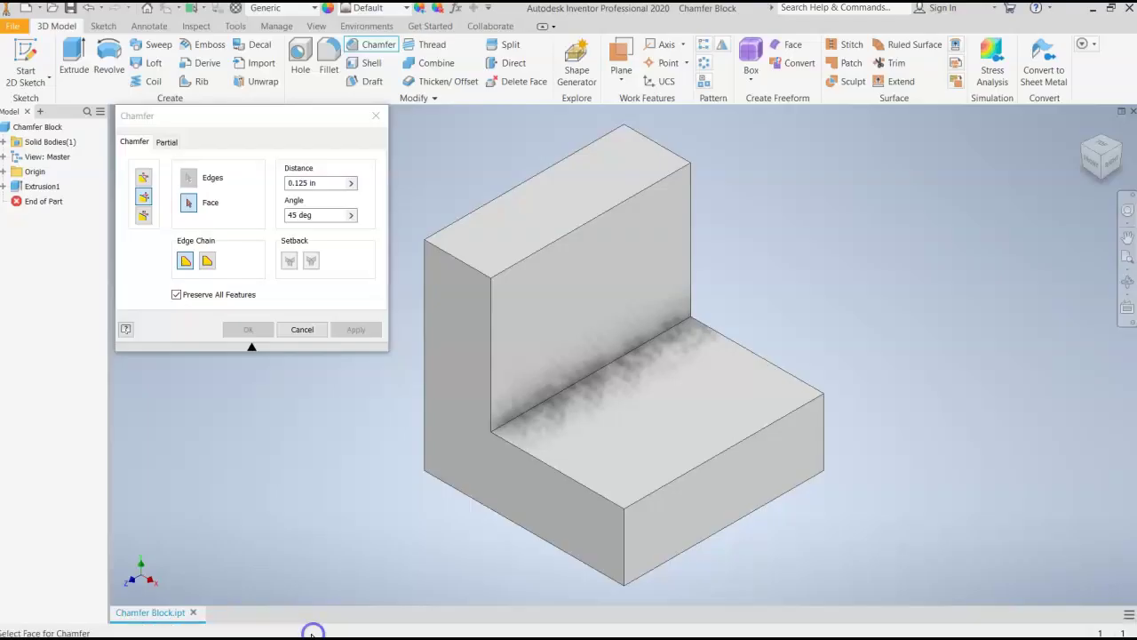
- Chamfer the top edge of the upright's inner vertical face at 0.125 in and 45 degrees, using that face as the angle reference
left_click(539, 308)
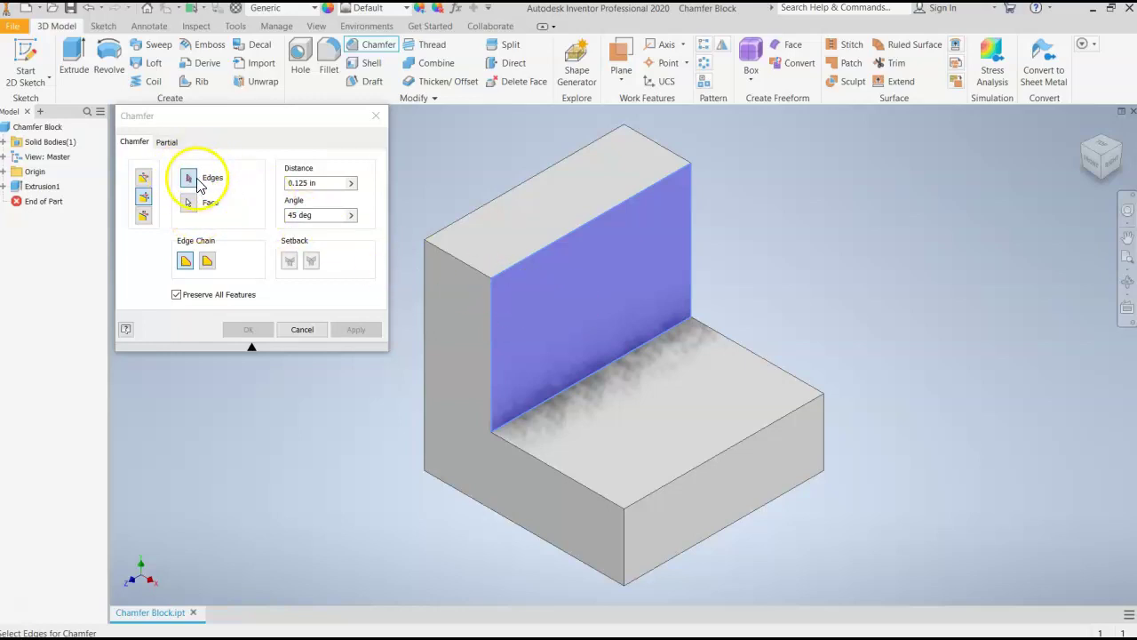
left_click(558, 238)
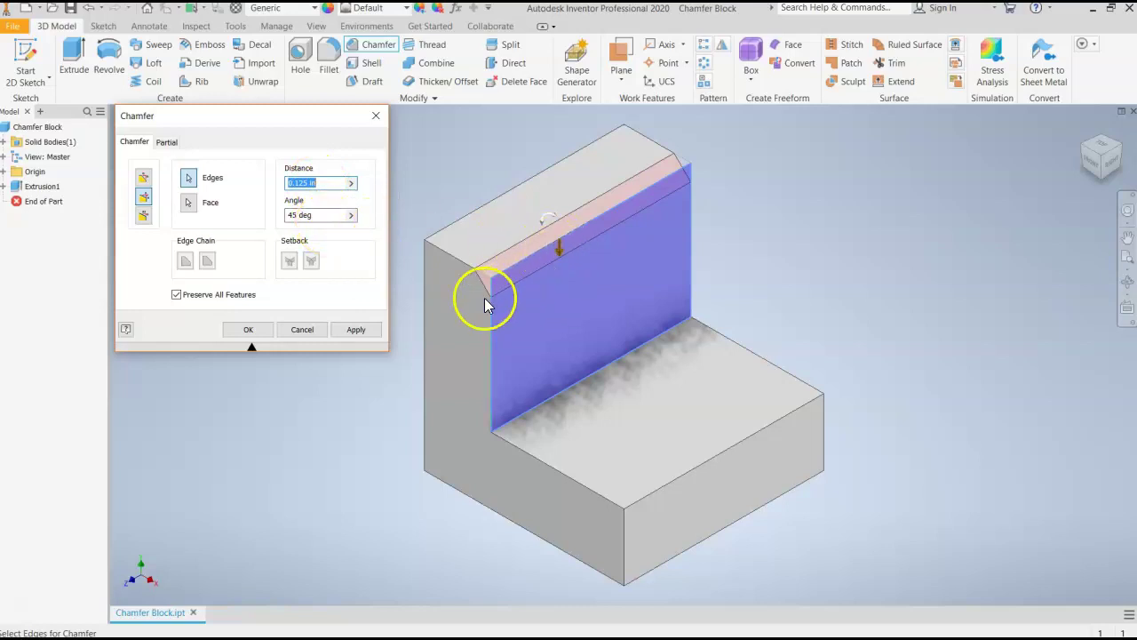
scroll(468, 315, "down", 5)
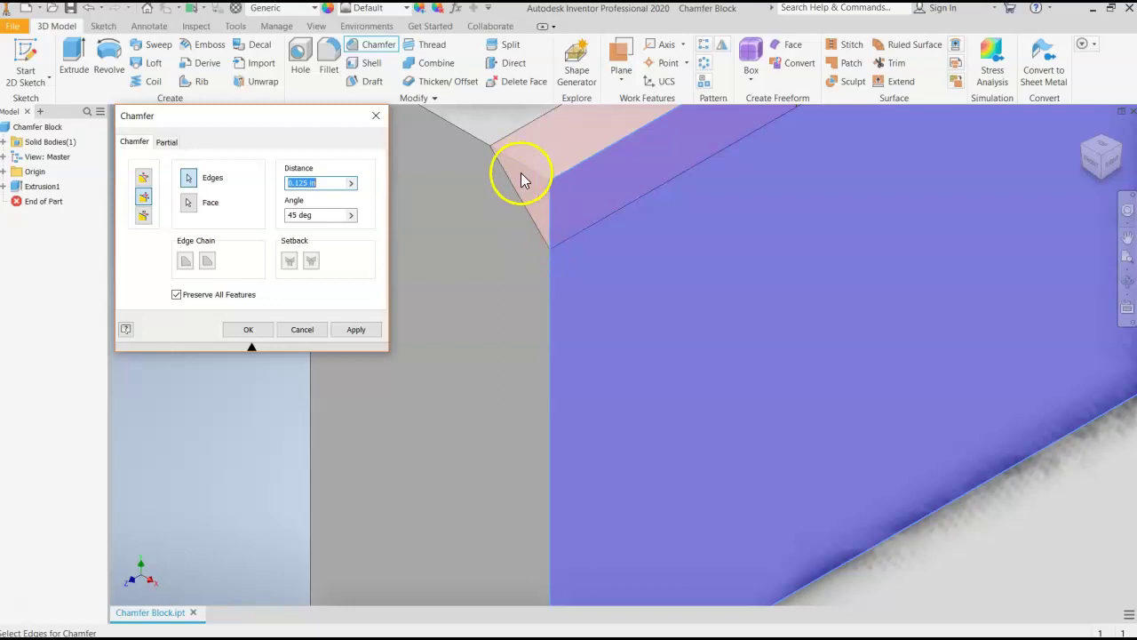
scroll(559, 310, "up", 5)
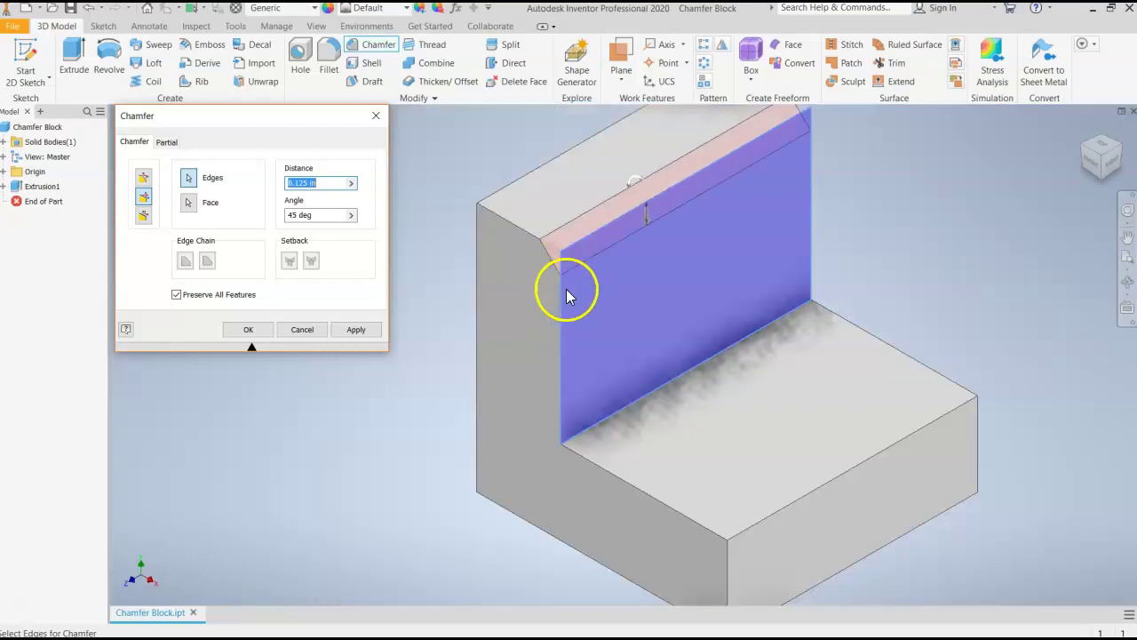
left_click(263, 331)
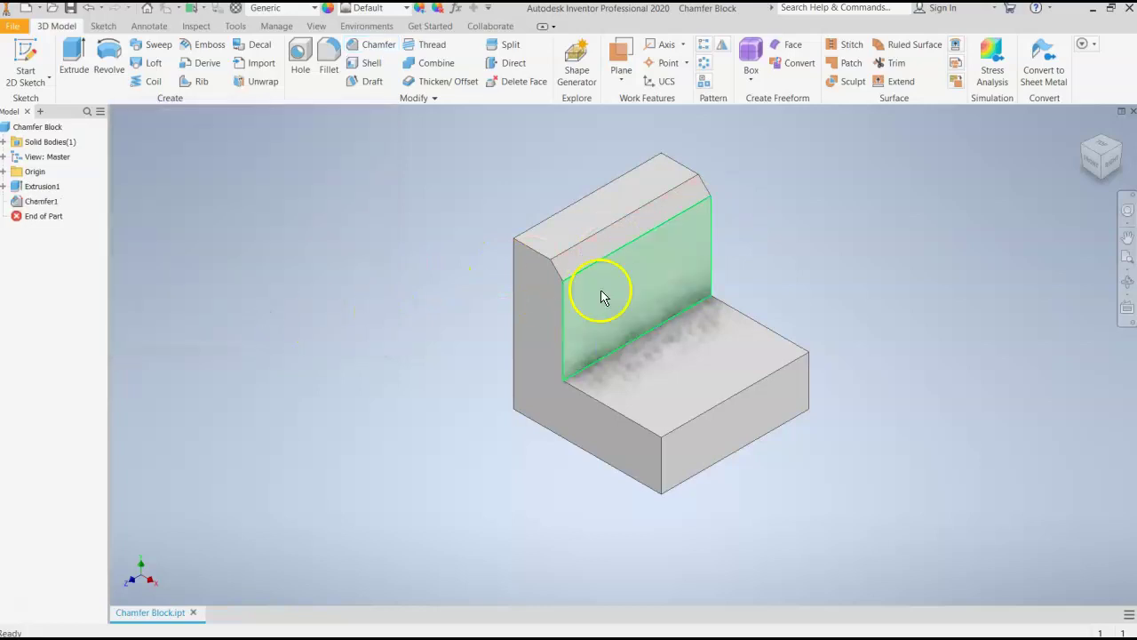
scroll(735, 238, "down", 3)
scroll(734, 238, "up", 3)
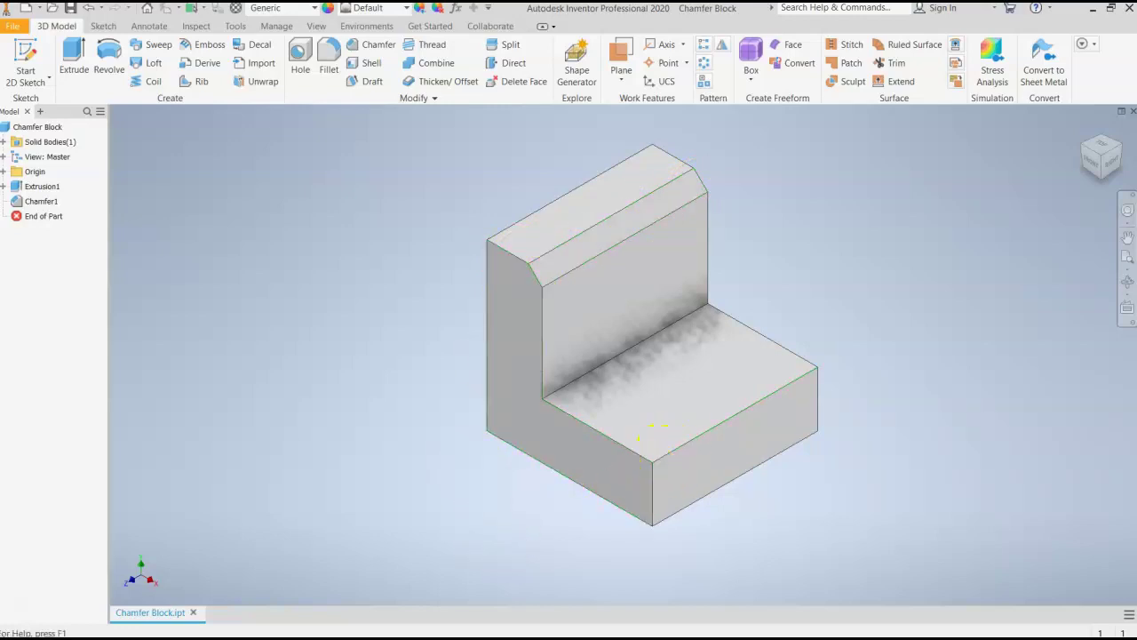
- Switch to Photos and look through the chamfer1 and chamfer2 images for the instructions on the next chamfer
key("super")
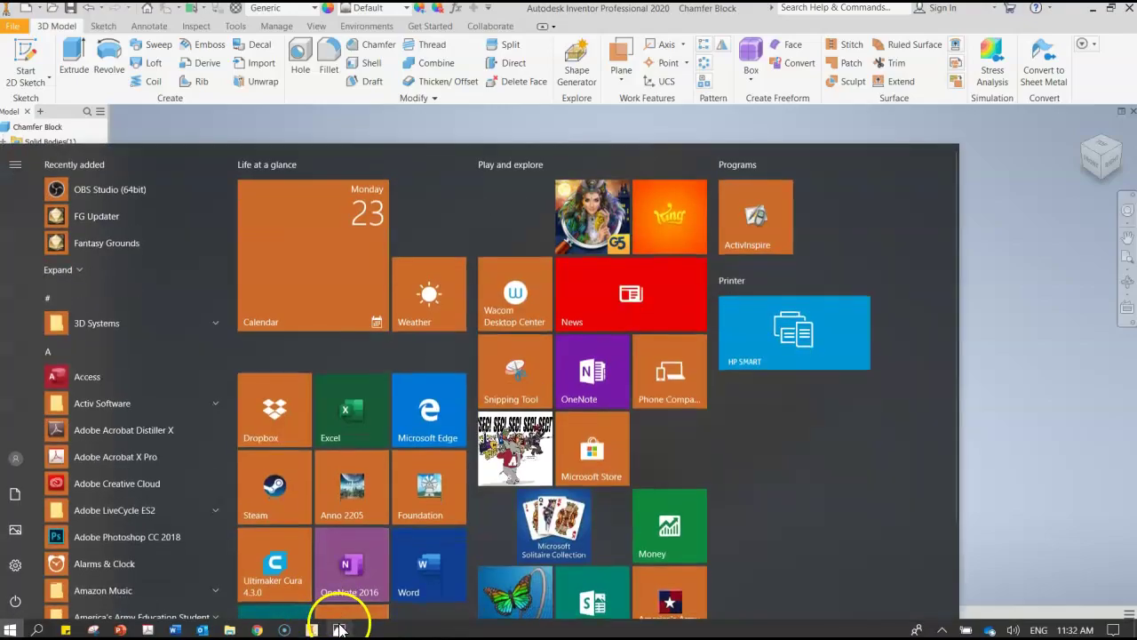
left_click(333, 622)
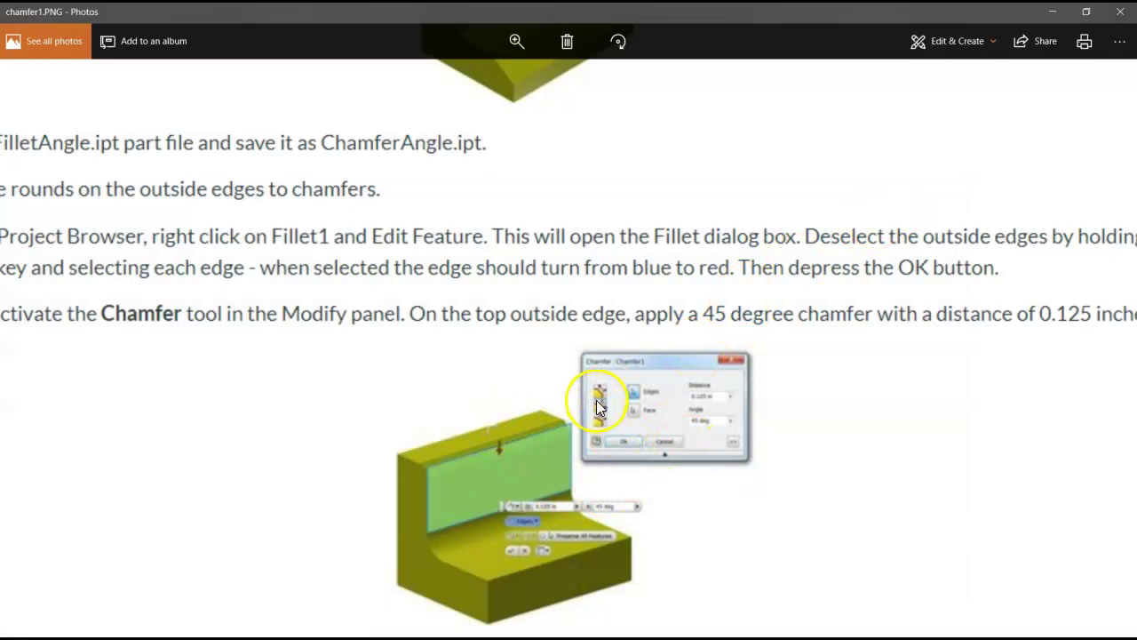
scroll(597, 400, "down", 3)
key("Right")
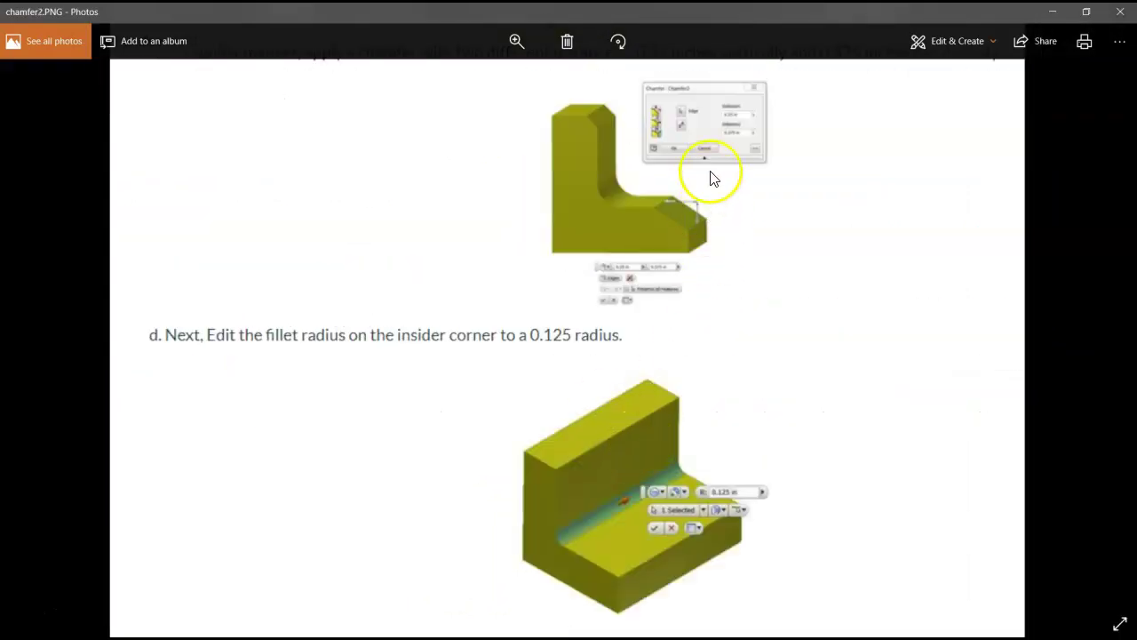
key("Left")
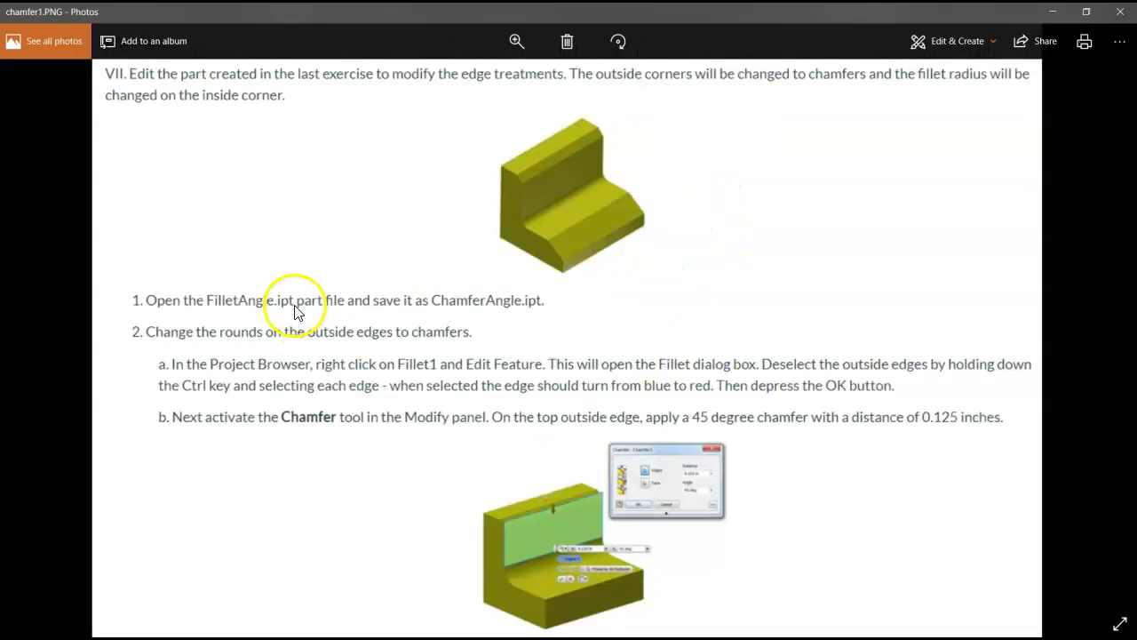
key("Right")
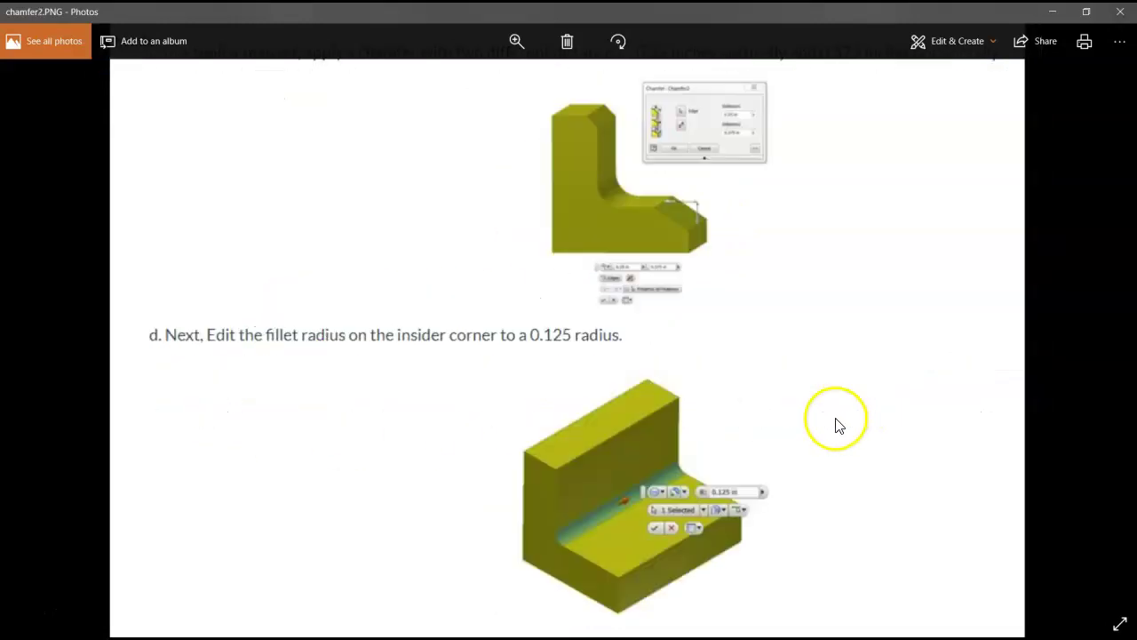
key("Left")
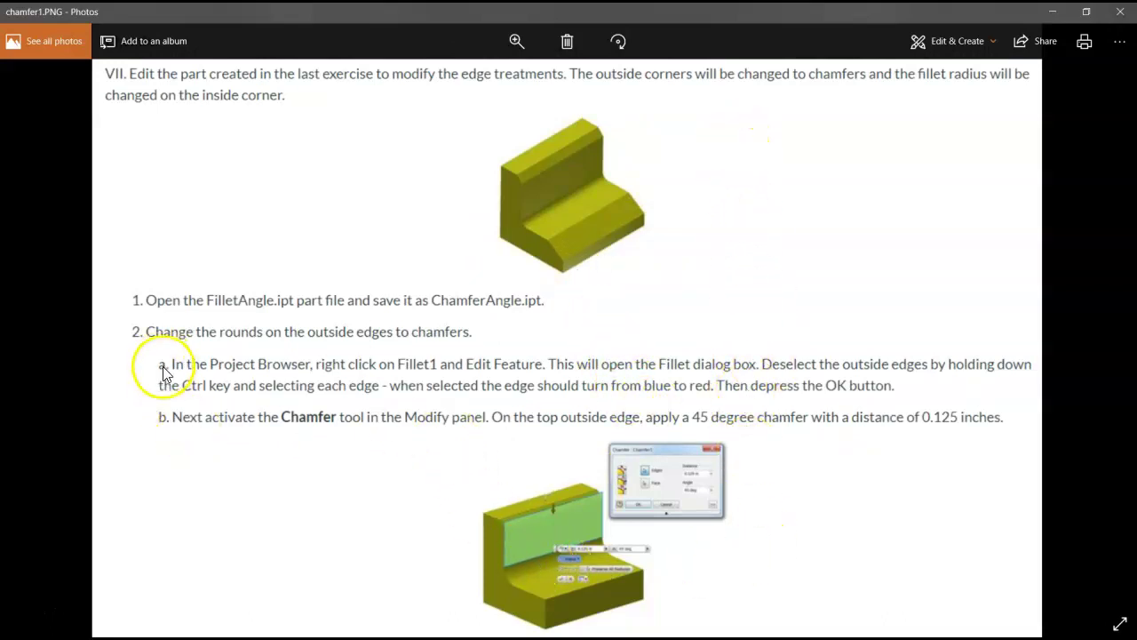
key("Right")
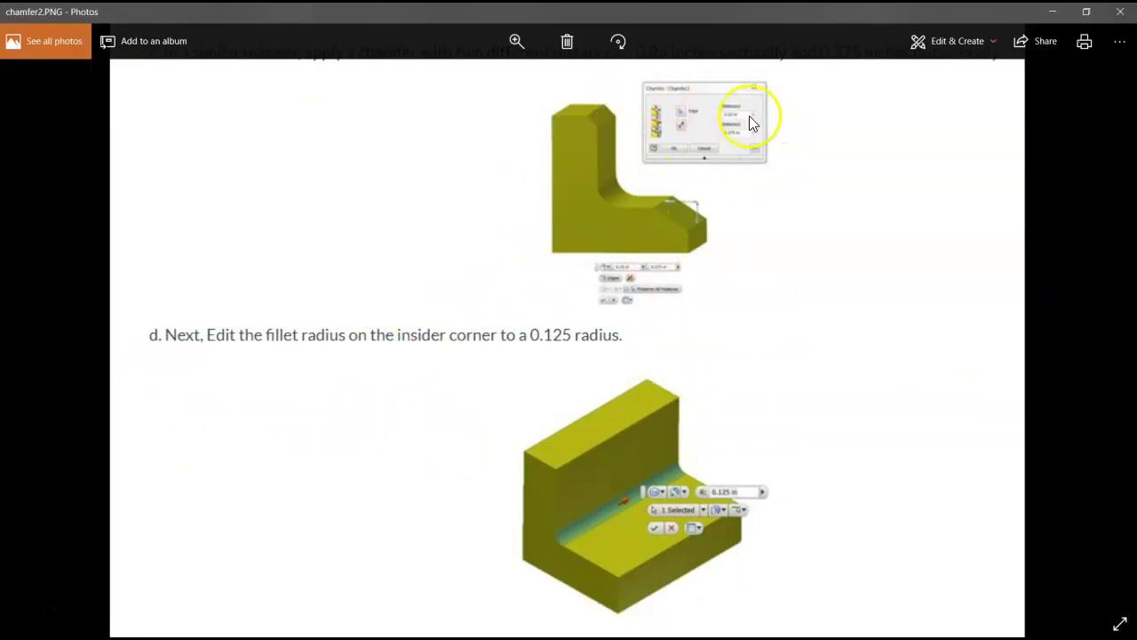
key("Left")
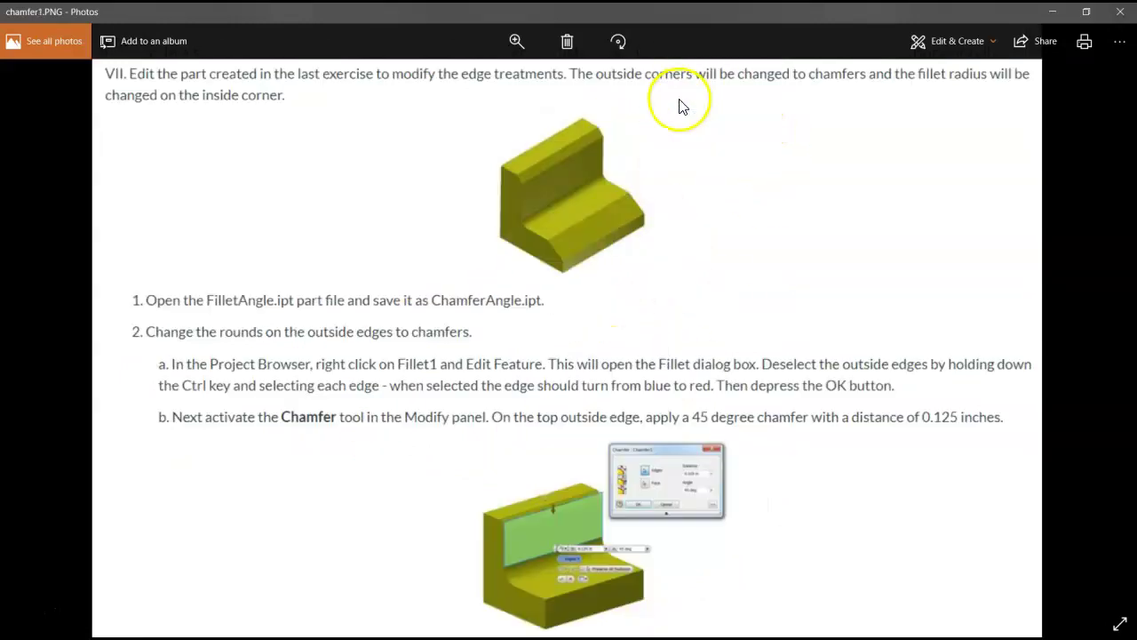
key("Right")
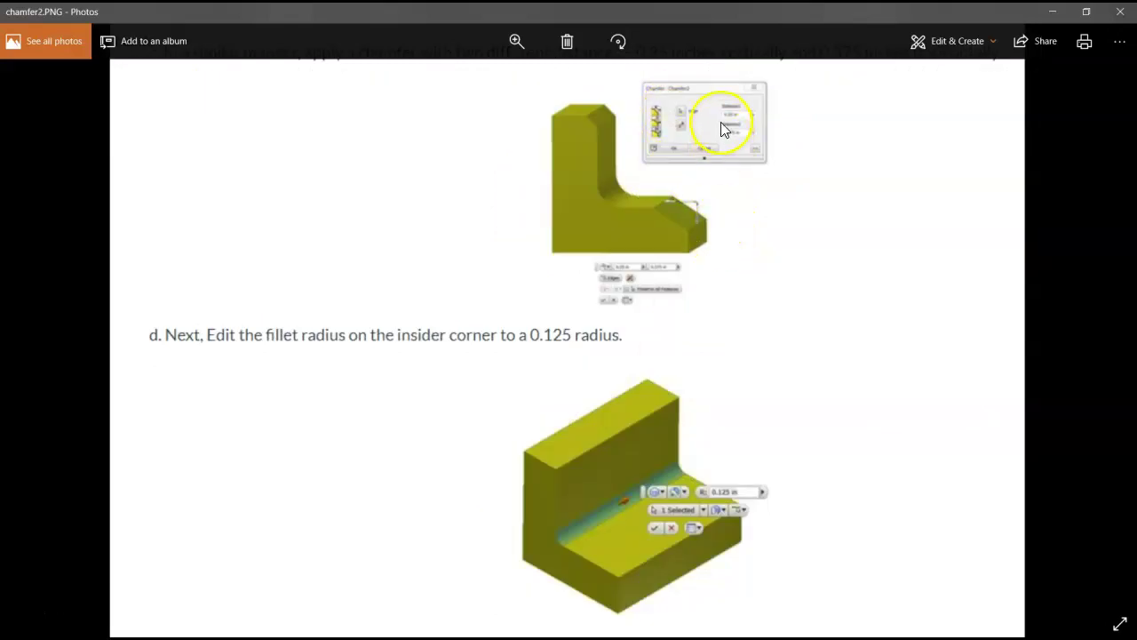
- Examine the two-distance chamfer instruction and the pictured dialog settings in the chamfer2 image
scroll(721, 124, "up", 3, "ctrl")
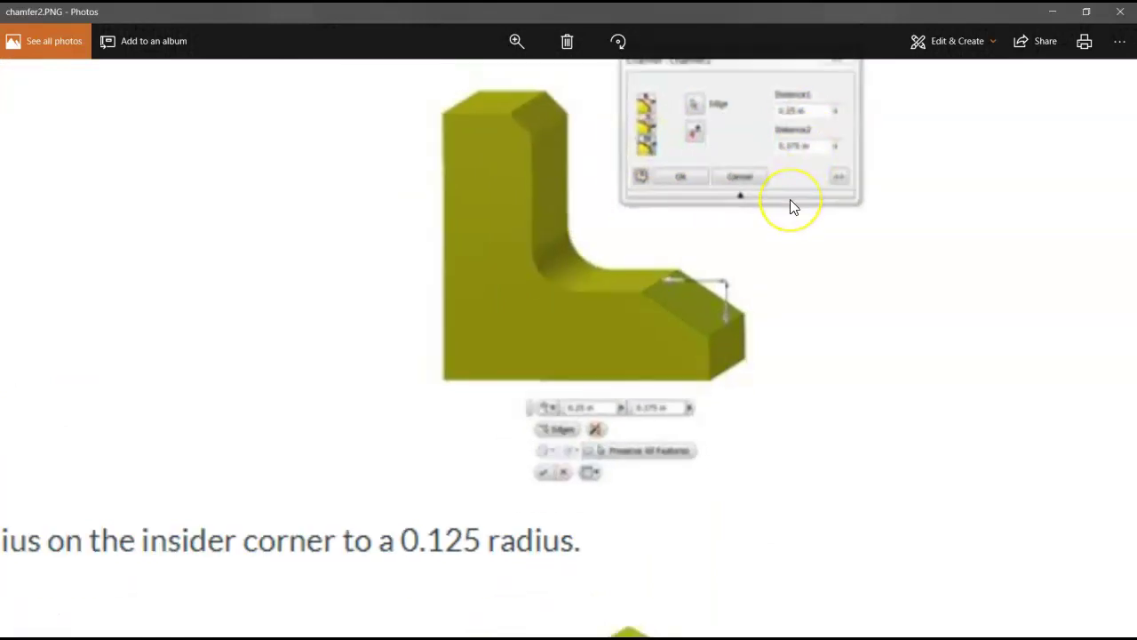
scroll(791, 204, "down", 2, "ctrl")
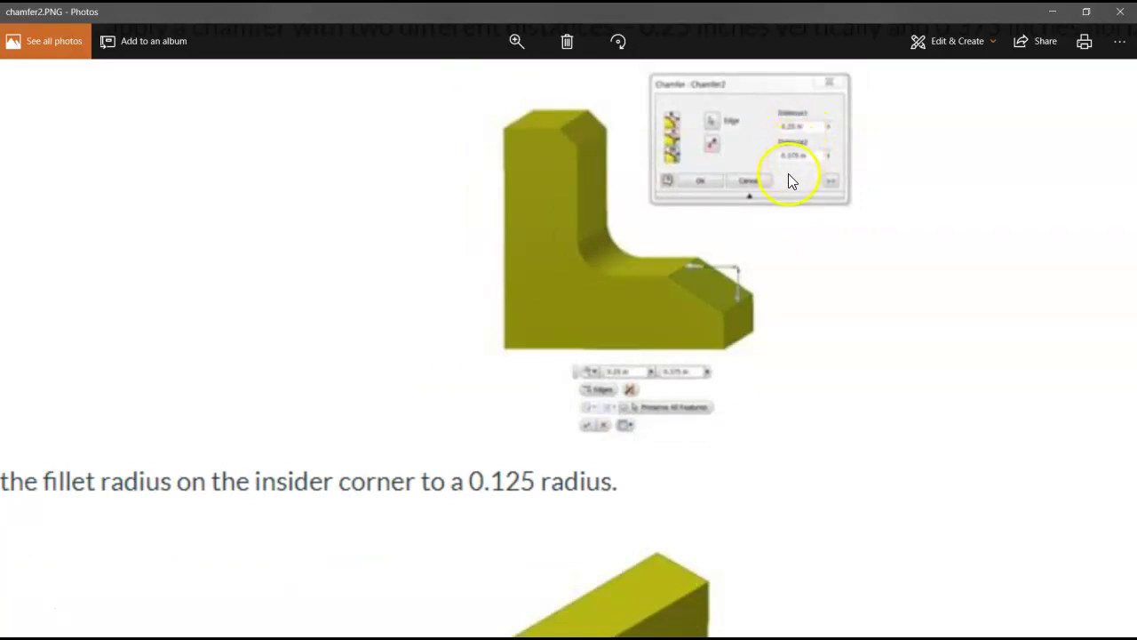
scroll(789, 171, "up", 1, "ctrl")
scroll(791, 172, "up", 1, "ctrl")
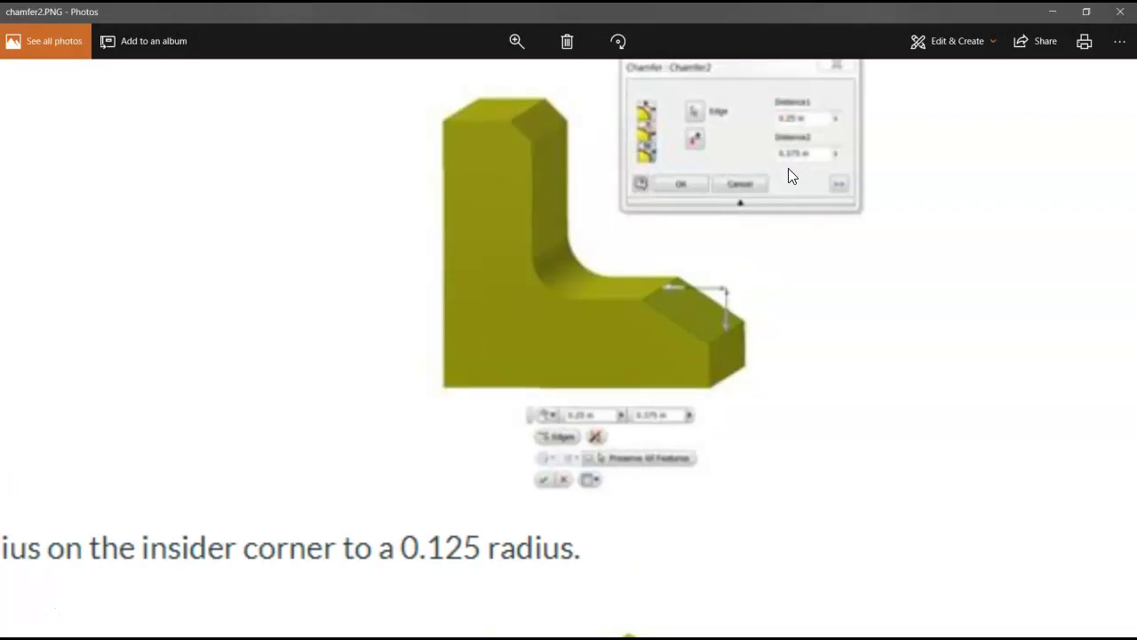
scroll(788, 168, "down", 2, "ctrl")
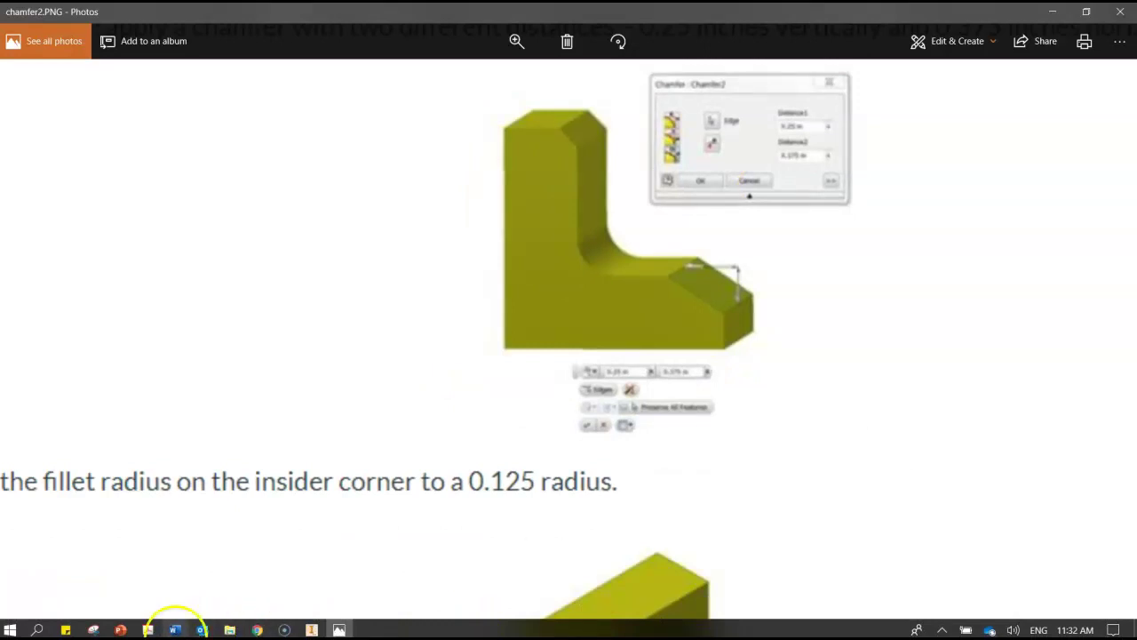
left_click(175, 629)
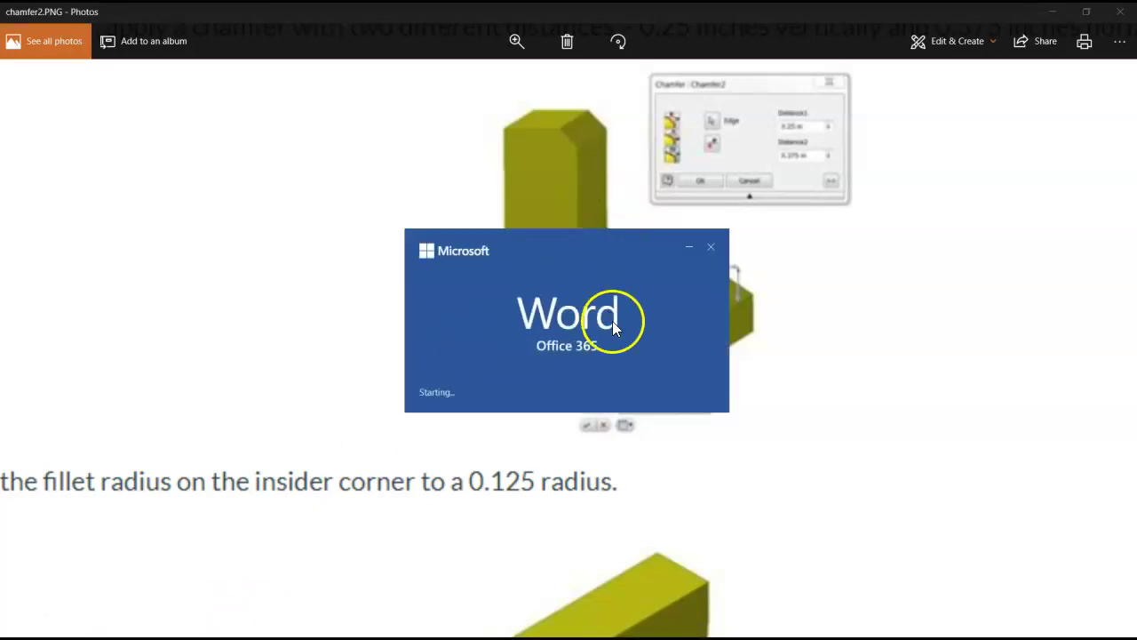
scroll(899, 346, "down", 2)
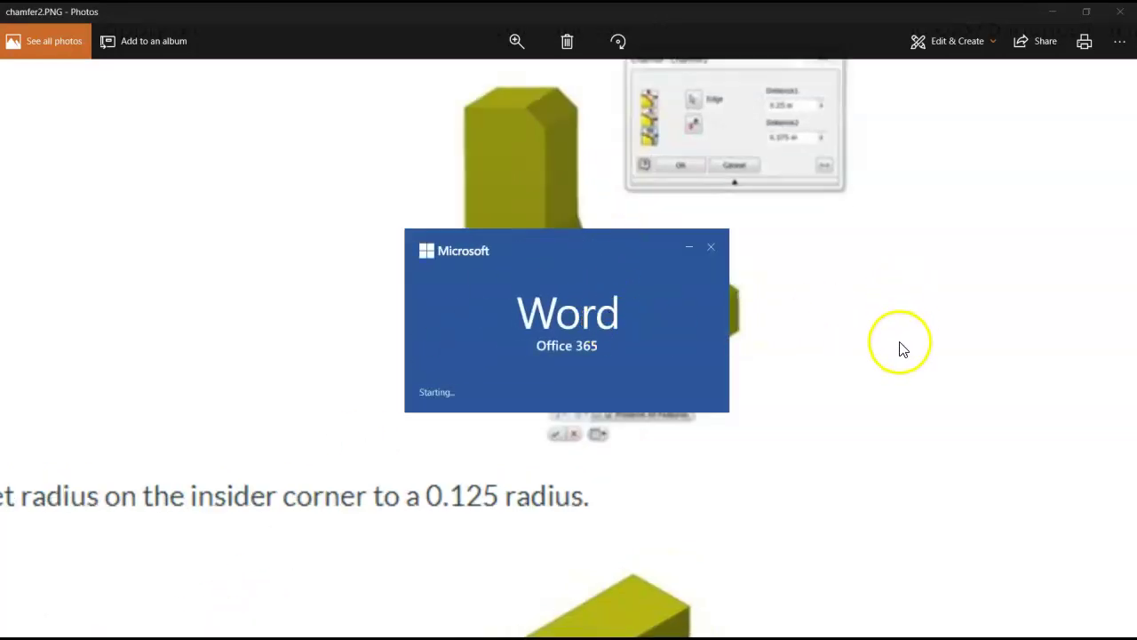
scroll(896, 348, "down", 2)
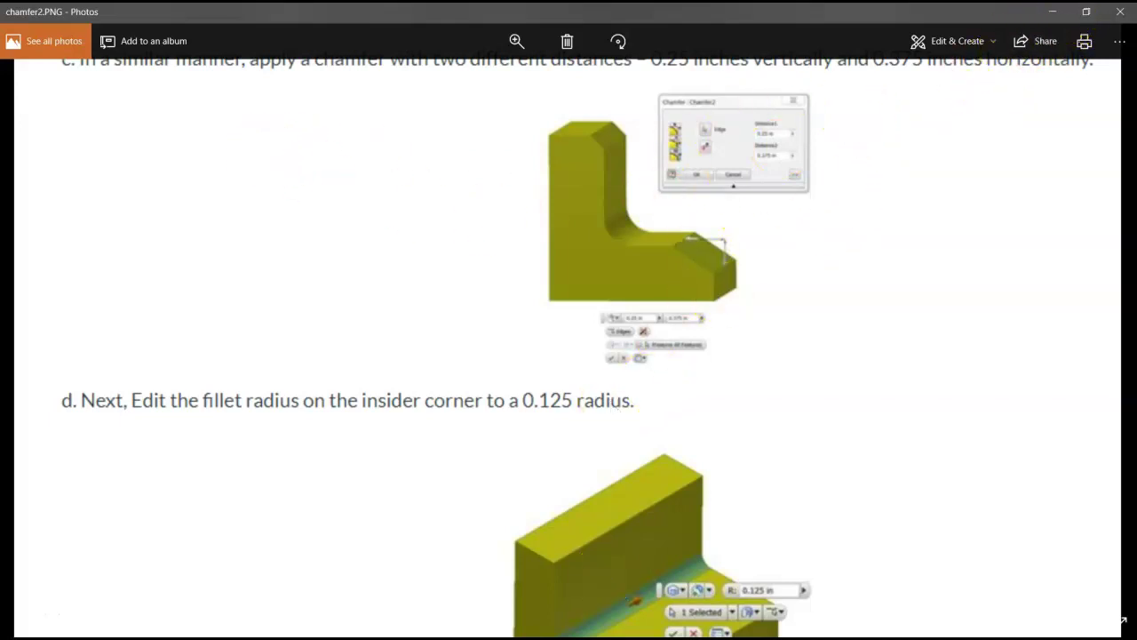
- Return to Inventor and set up a Two Distances chamfer of 0.250 and 0.375 on the base's outer top edge
left_click(316, 629)
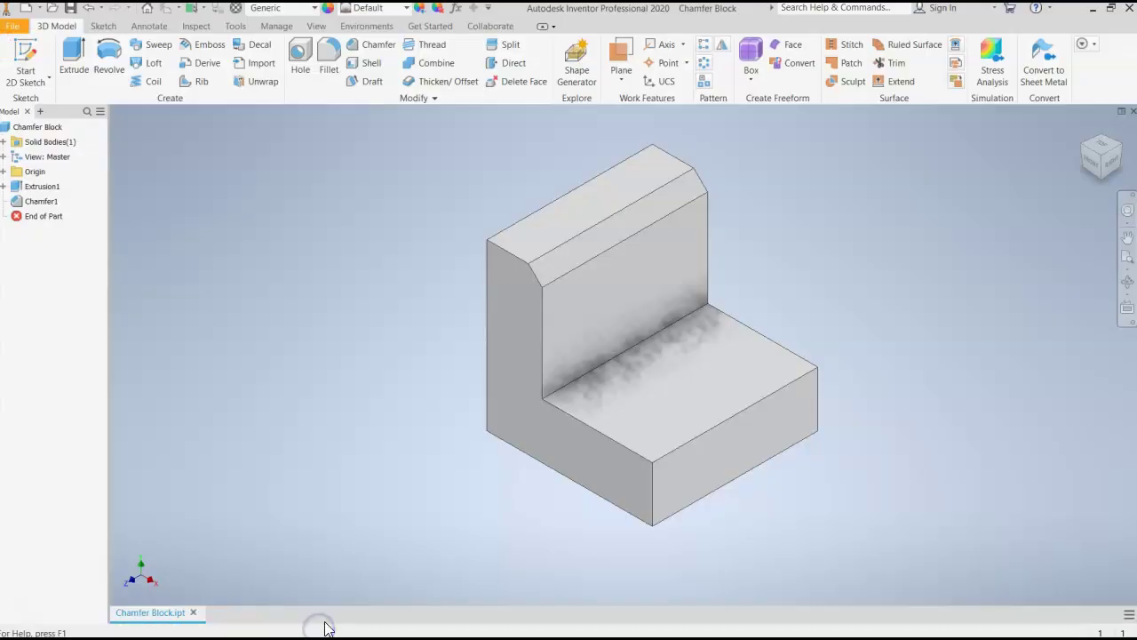
left_click(379, 53)
left_click(143, 217)
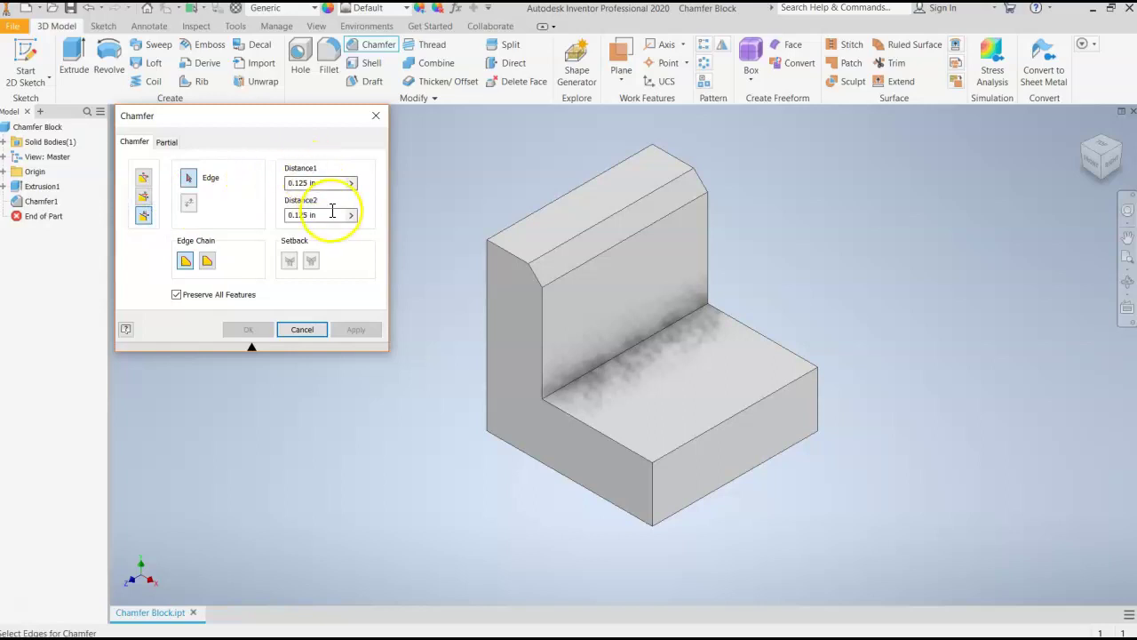
left_click(326, 182)
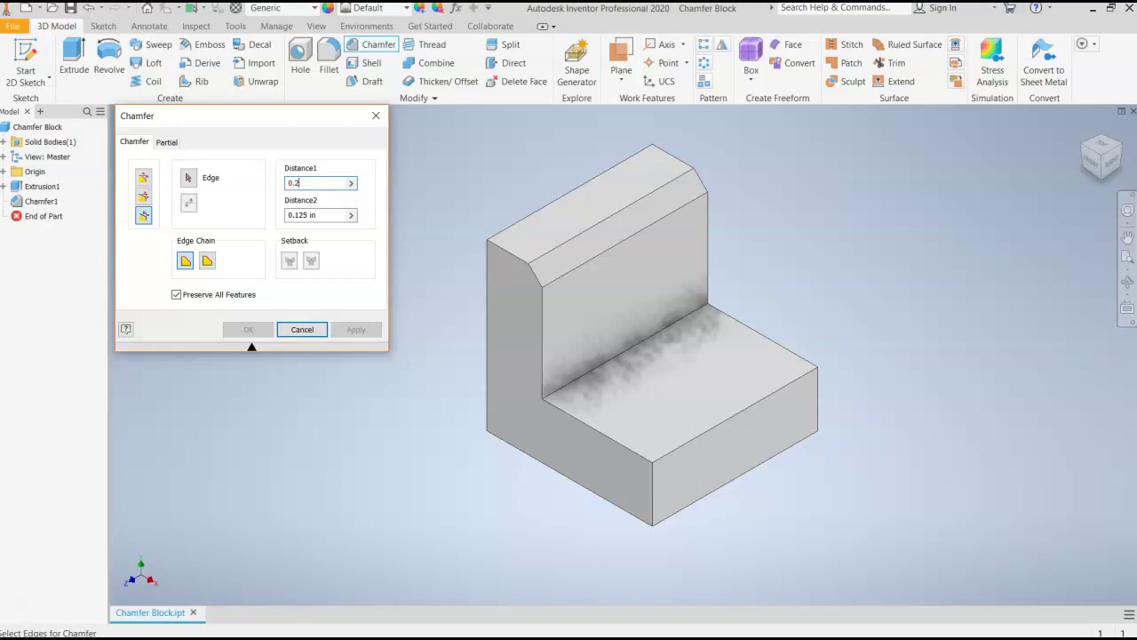
left_click(329, 213)
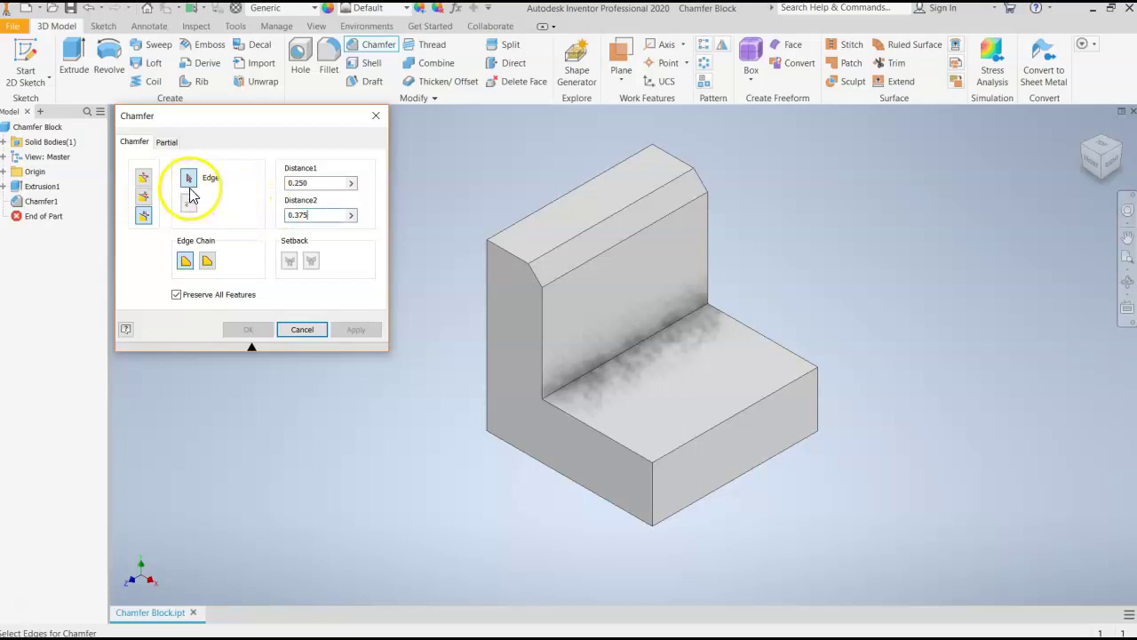
left_click(761, 405)
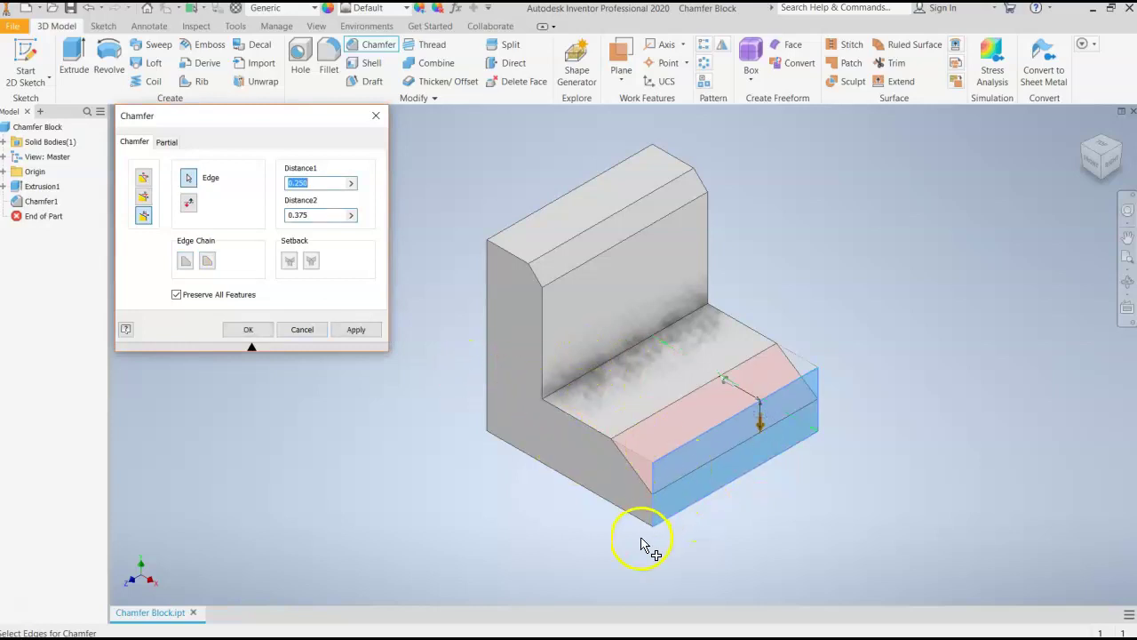
- Inspect the two-distance chamfer preview up close and from the front, and return to the isometric view with the base's outer top edge selected
scroll(641, 543, "down", 3)
scroll(641, 543, "down", 2)
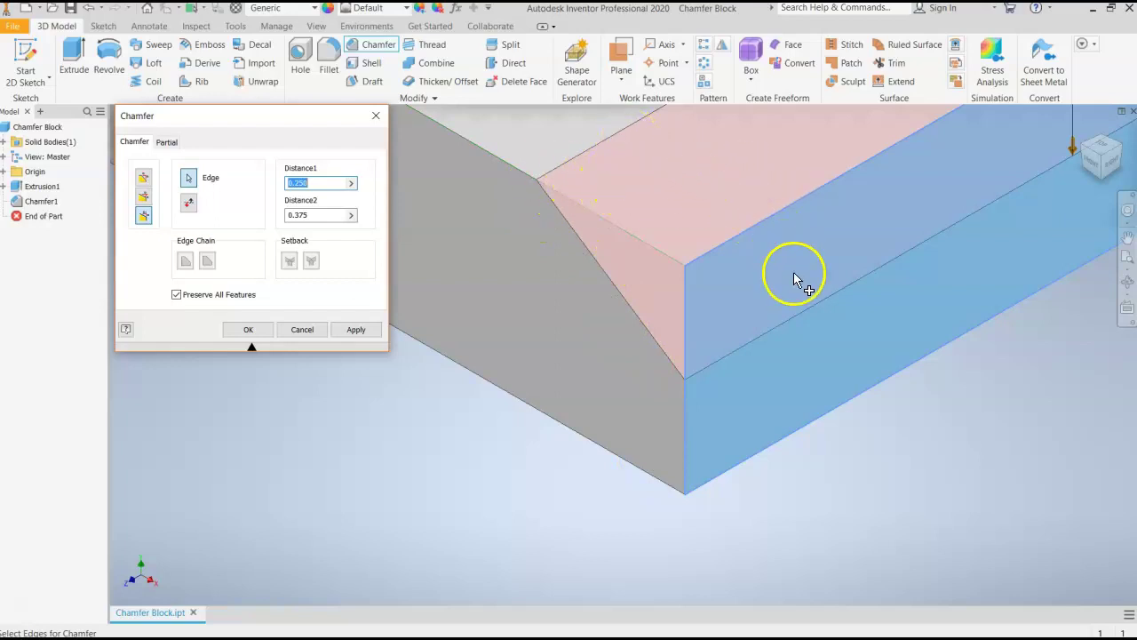
left_click(1095, 161)
scroll(728, 435, "up", 5)
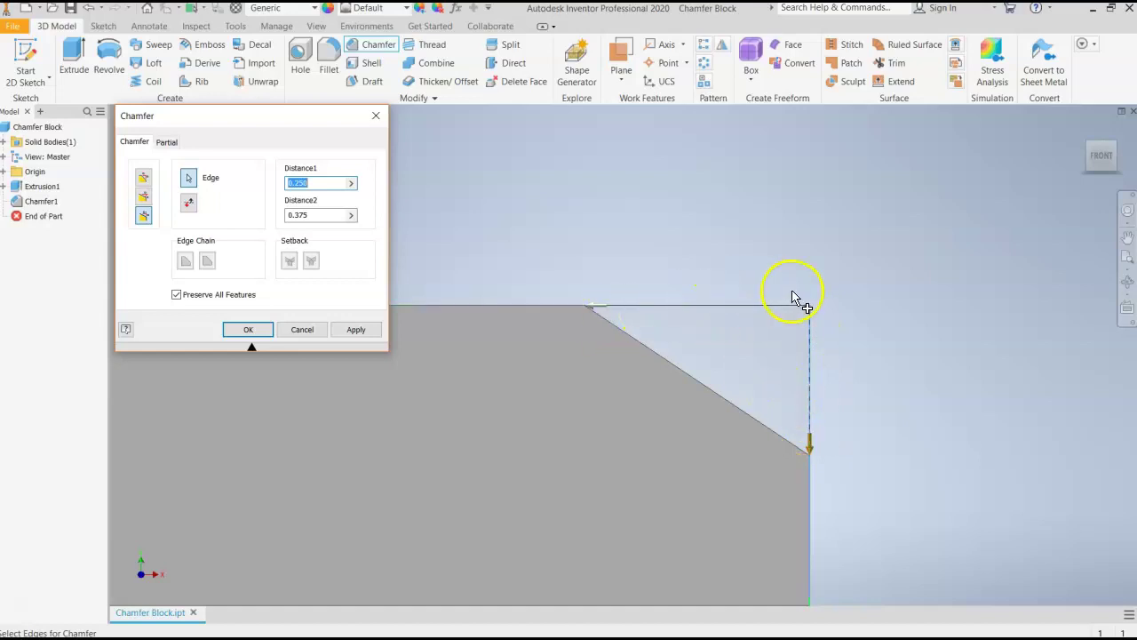
left_click(815, 435)
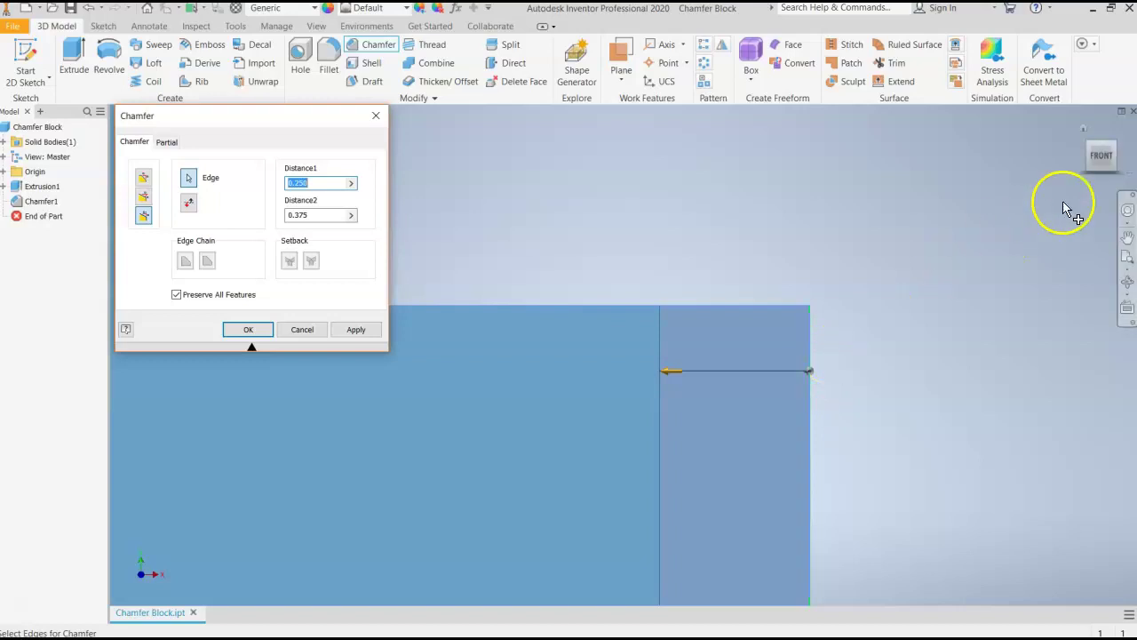
left_click(1117, 149)
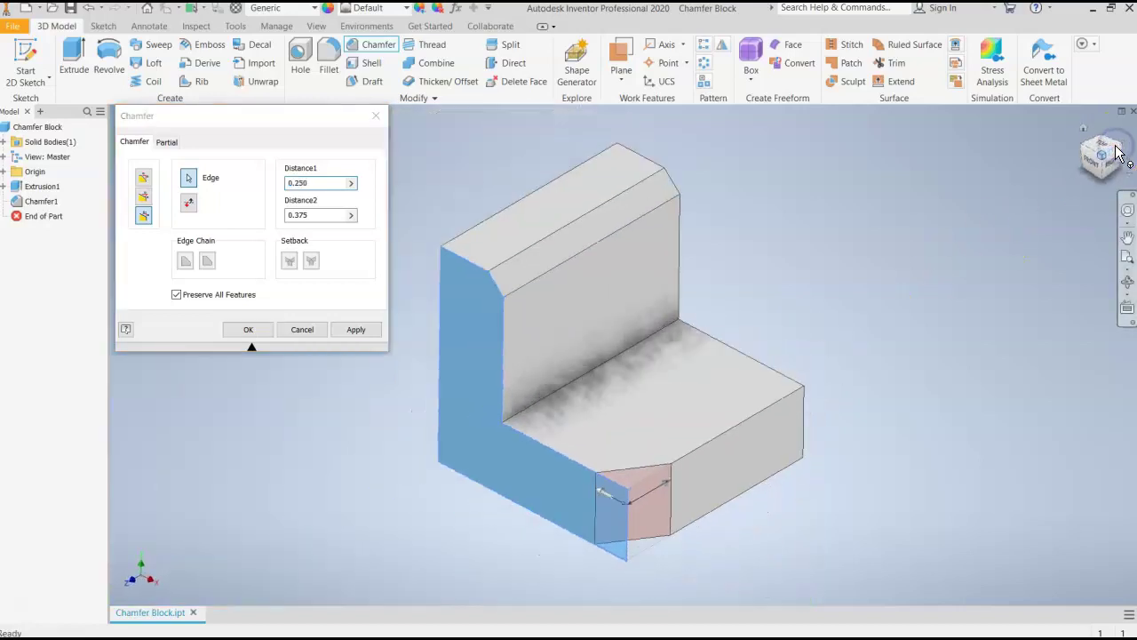
left_click(702, 446)
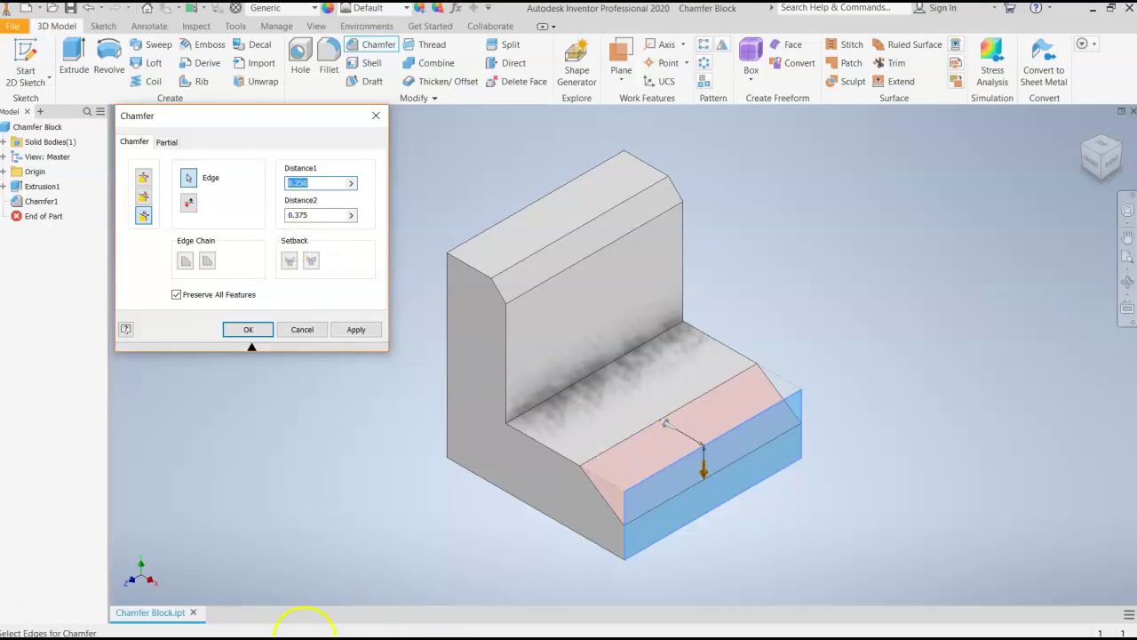
- Compare the chamfer preview with the chamfer2 image in Photos, return to Inventor, and create the two-distance chamfer
key("super")
left_click(340, 626)
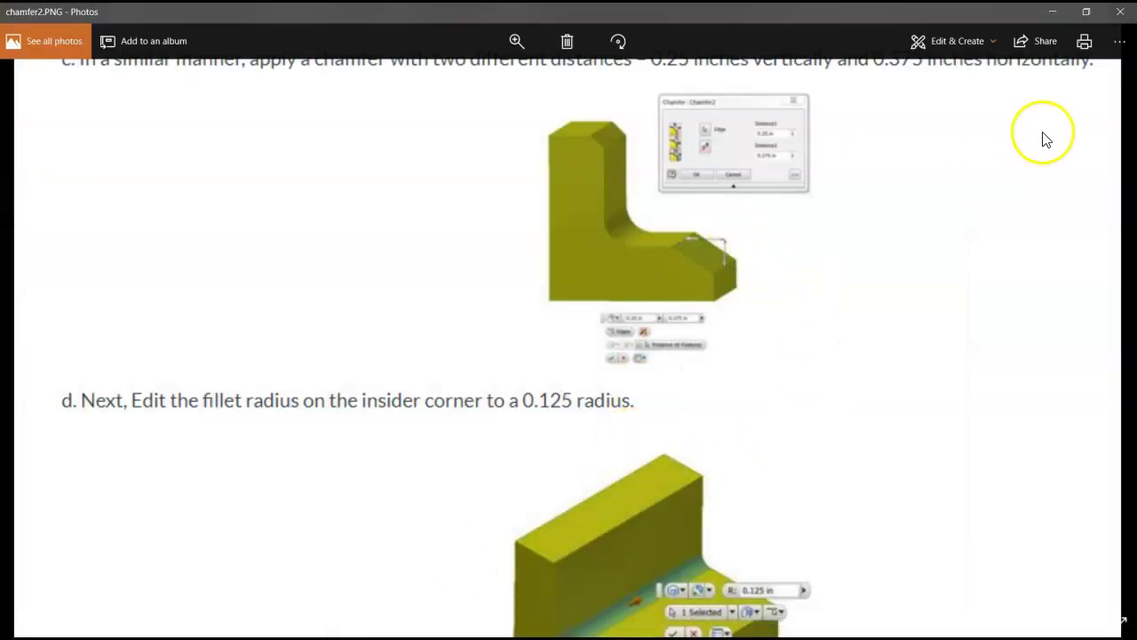
left_click(1052, 11)
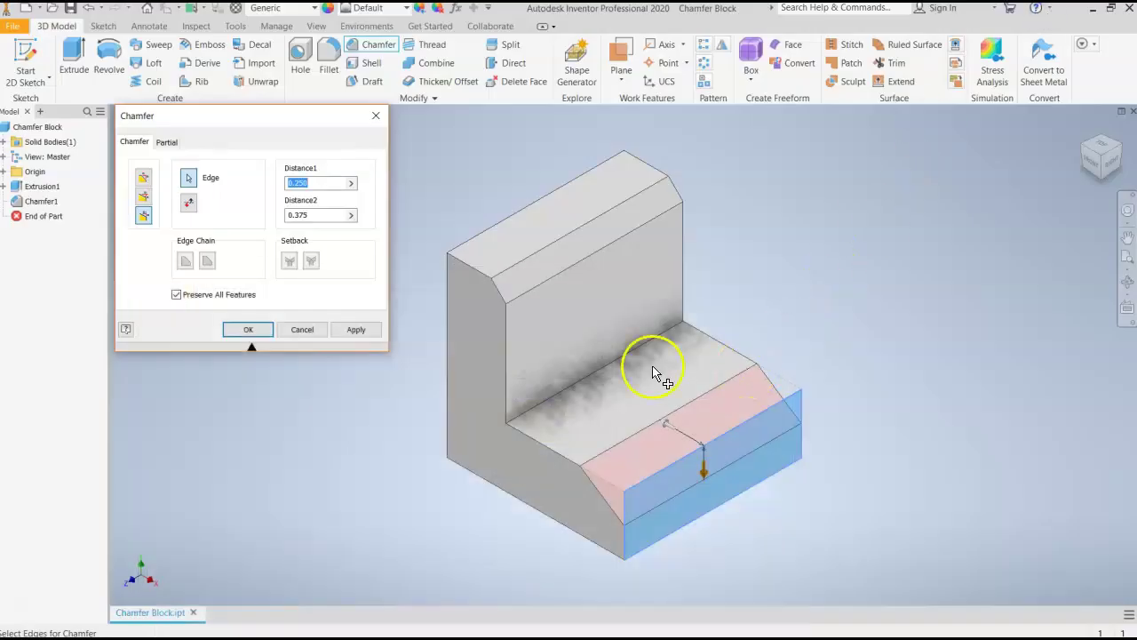
left_click(249, 334)
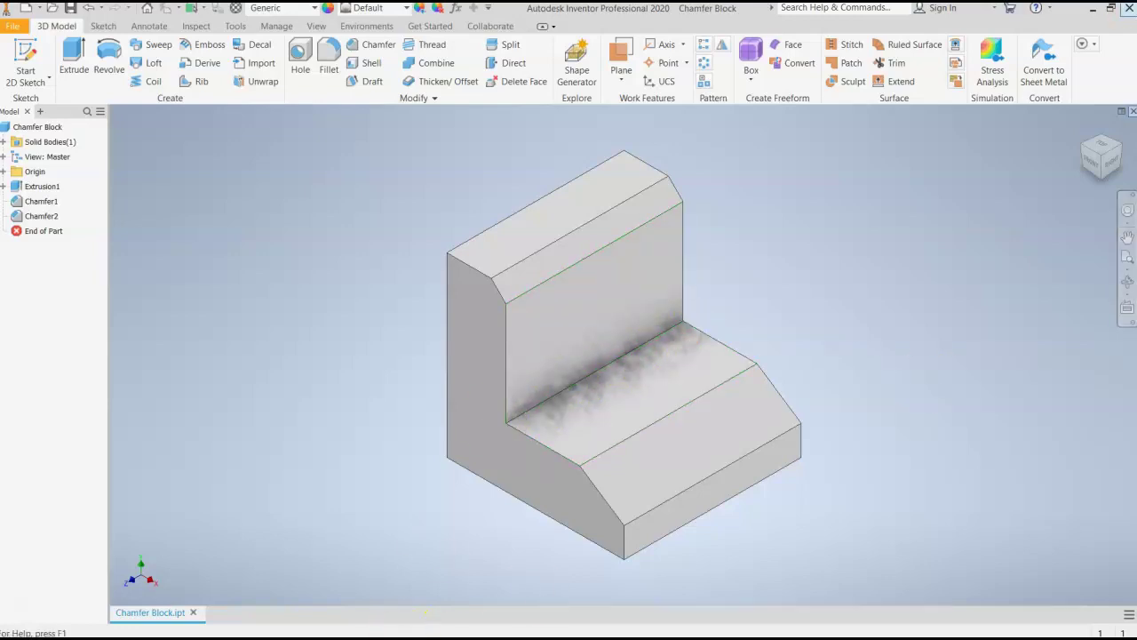
- Close the Word start window and switch to the chamfer2 image in Photos to read the inside-corner fillet instruction
left_click(1092, 9)
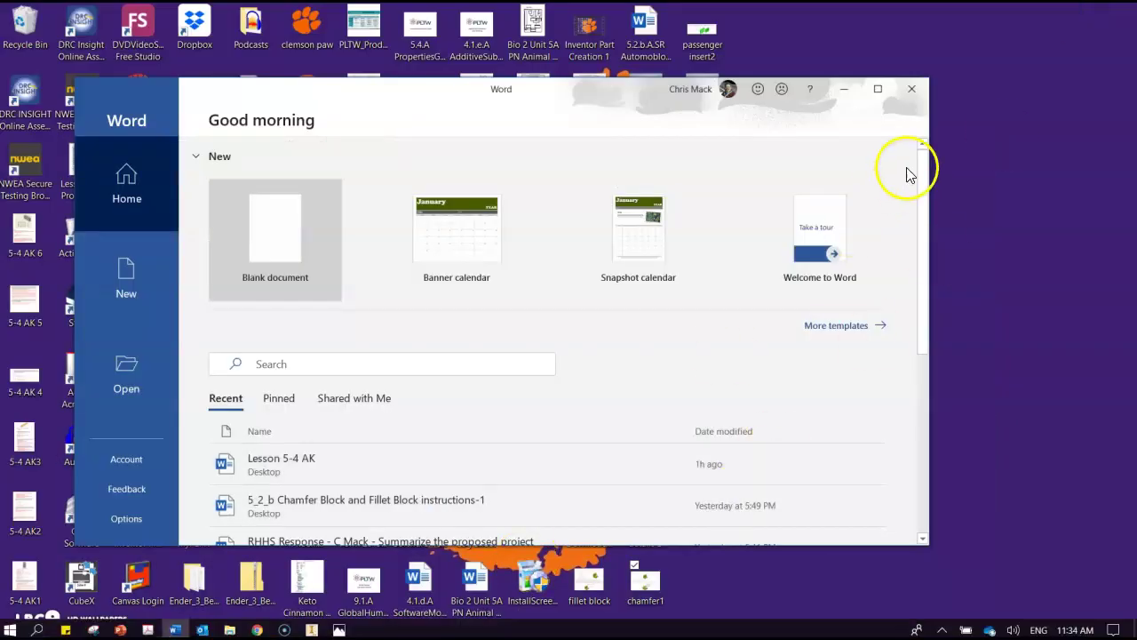
left_click(913, 91)
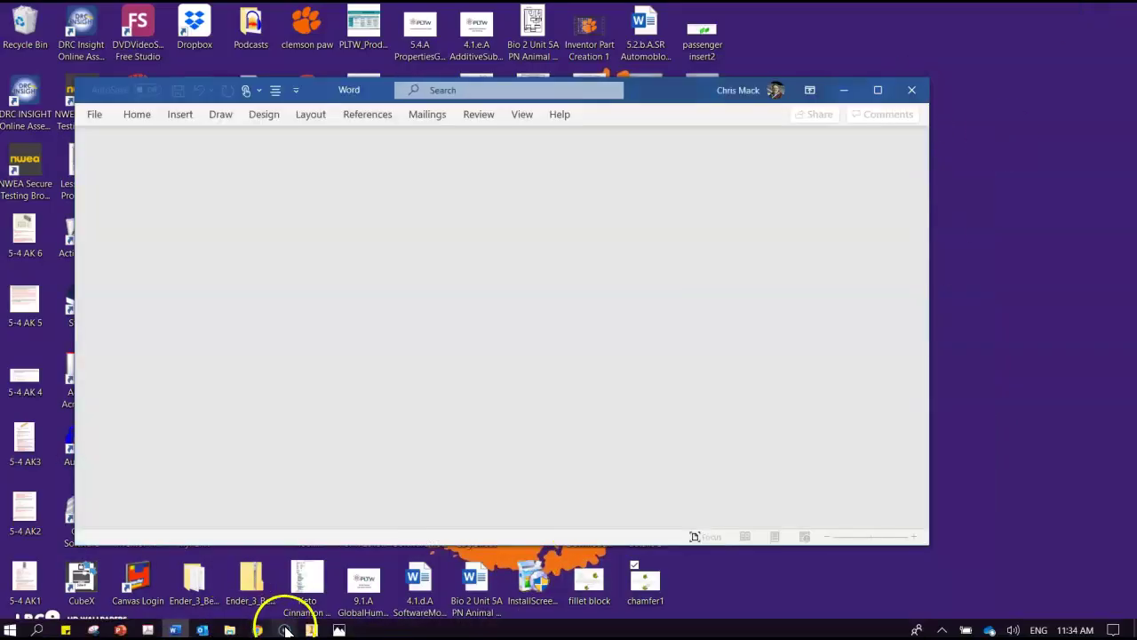
left_click(339, 630)
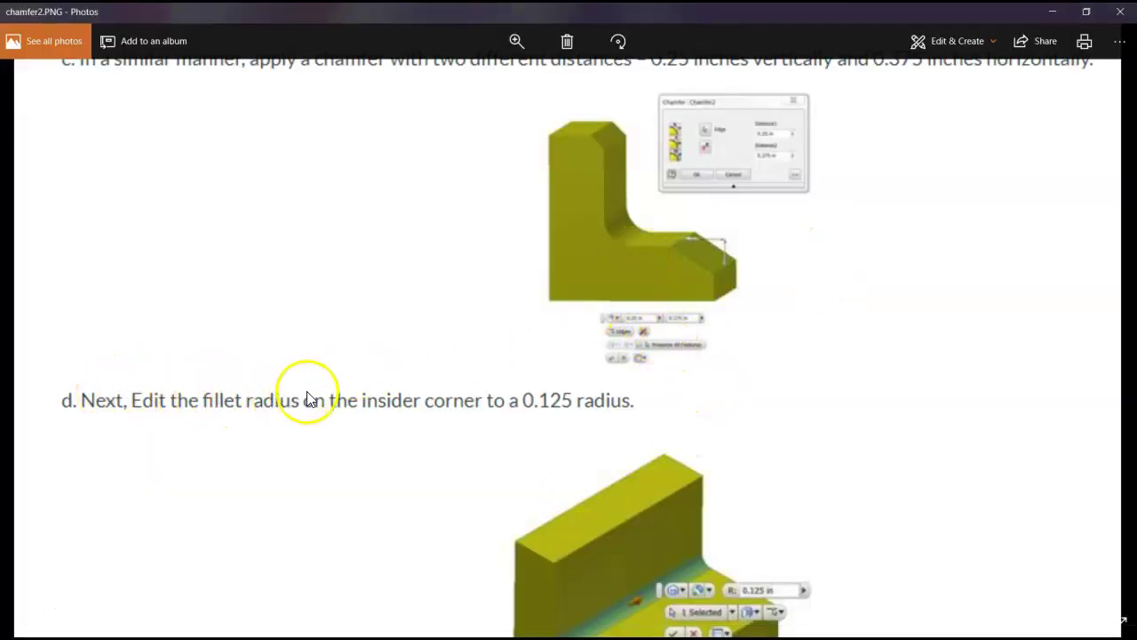
- Return to Inventor and fillet the inside corner edge between the upright and the base with a constant 0.125 in radius
left_click(1064, 14)
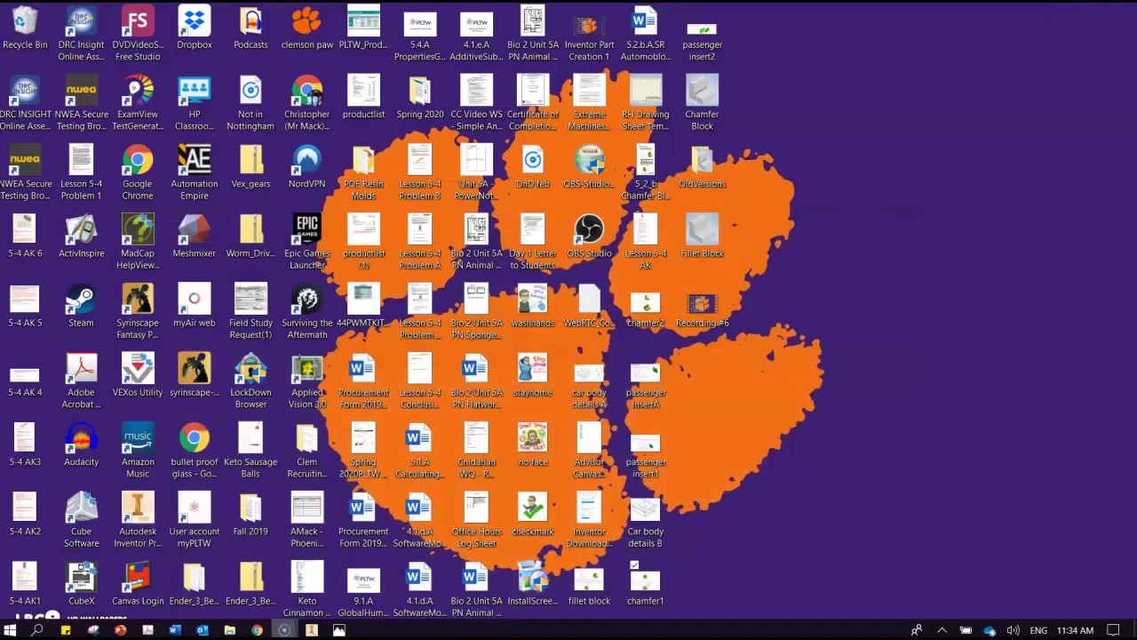
left_click(284, 629)
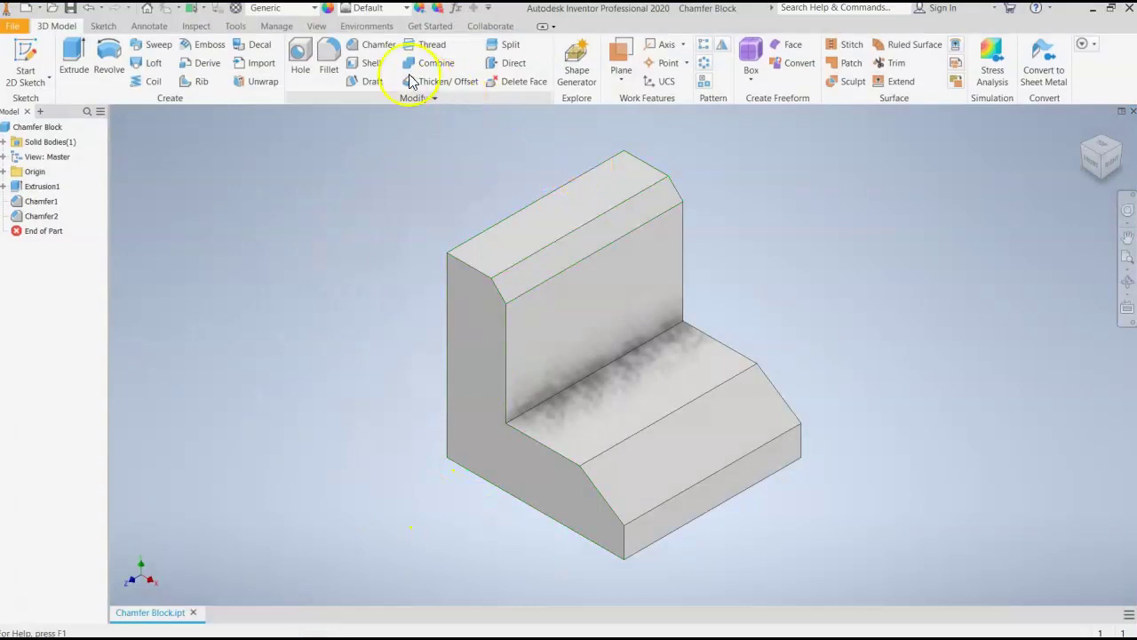
left_click(328, 60)
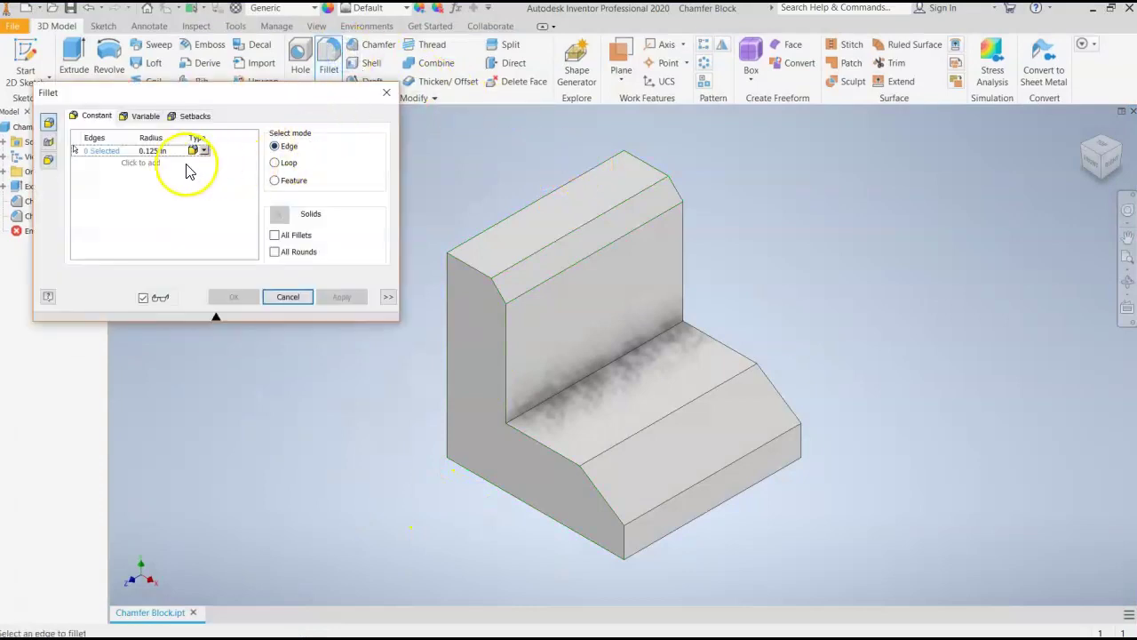
left_click(603, 372)
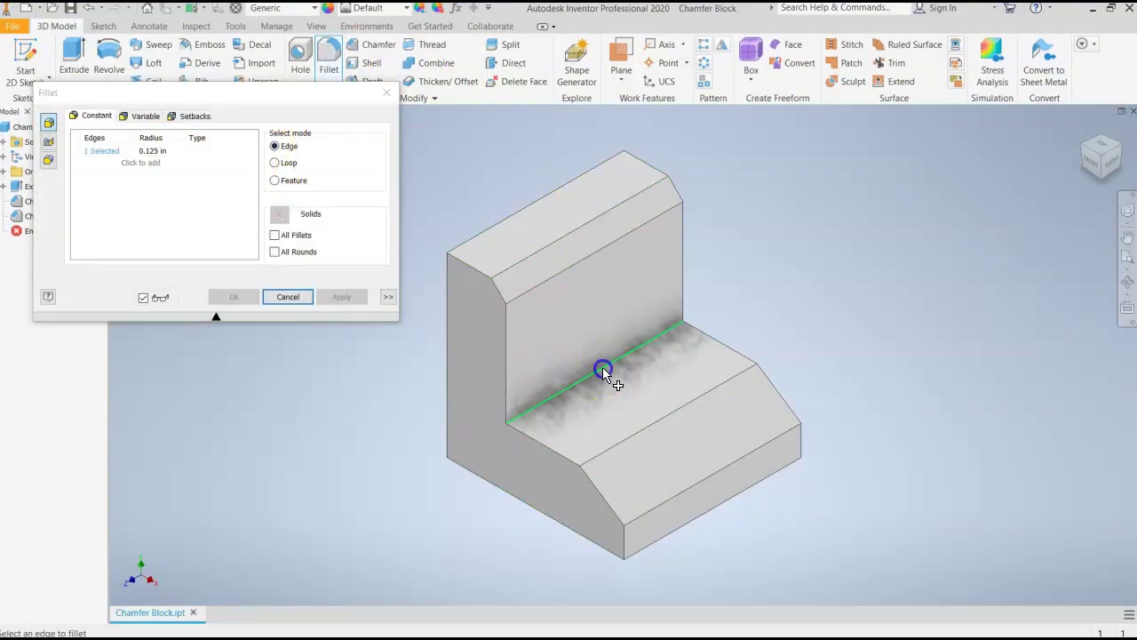
left_click(234, 295)
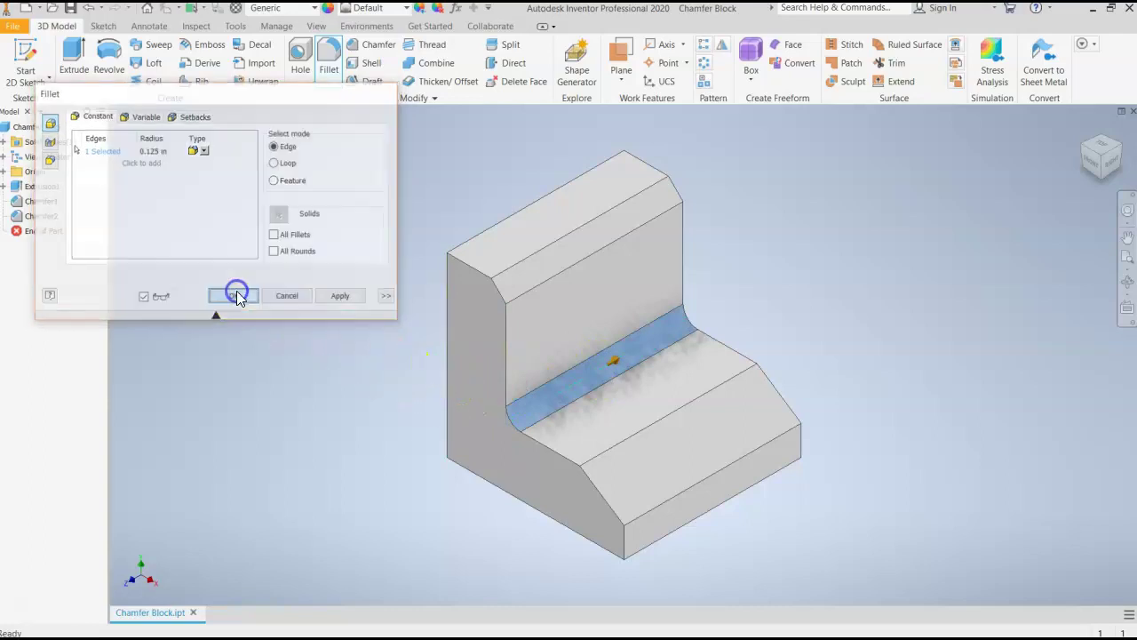
- Inspect the filleted block from above and from its underside, and return to the isometric home view
left_click_drag(1094, 158, 1110, 151)
left_click_drag(133, 135, 1072, 130)
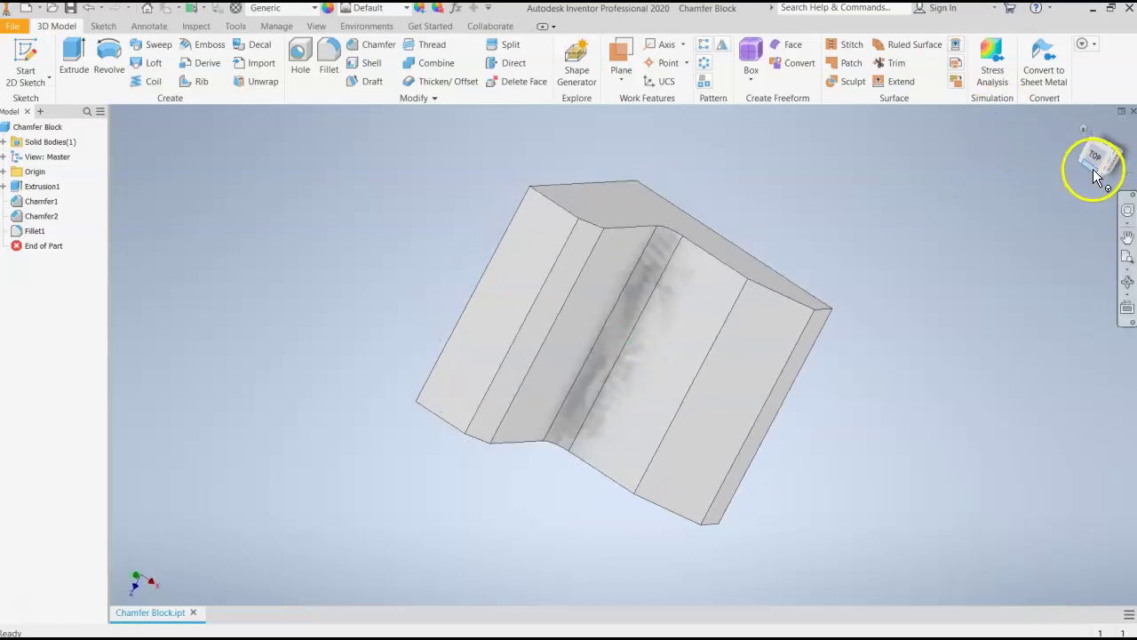
left_click_drag(1098, 153, 1101, 153)
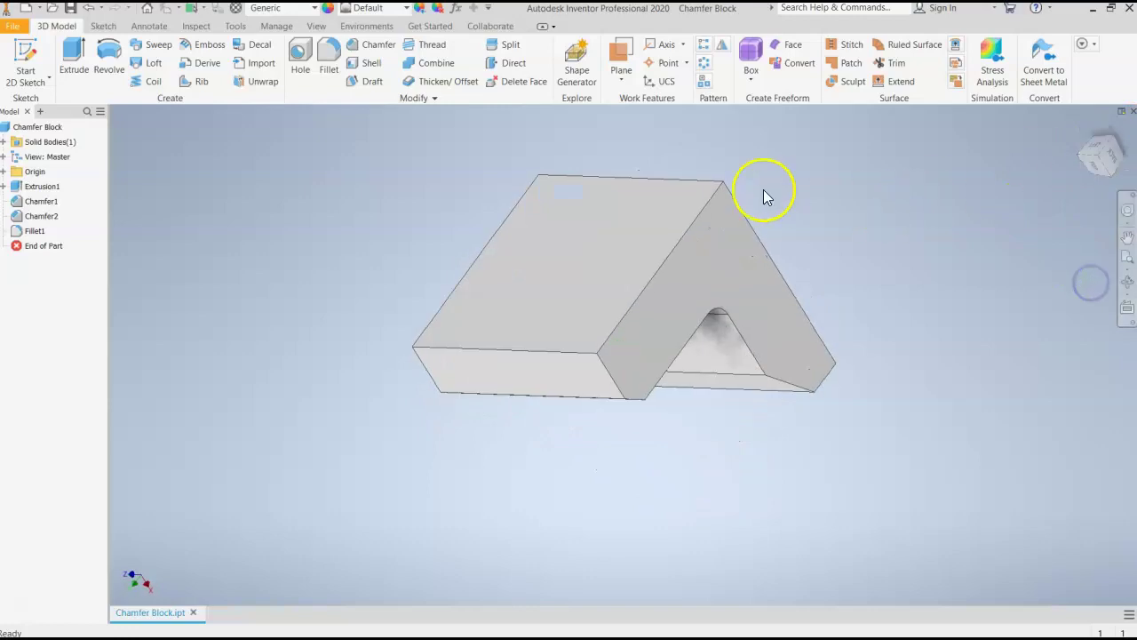
left_click(1083, 128)
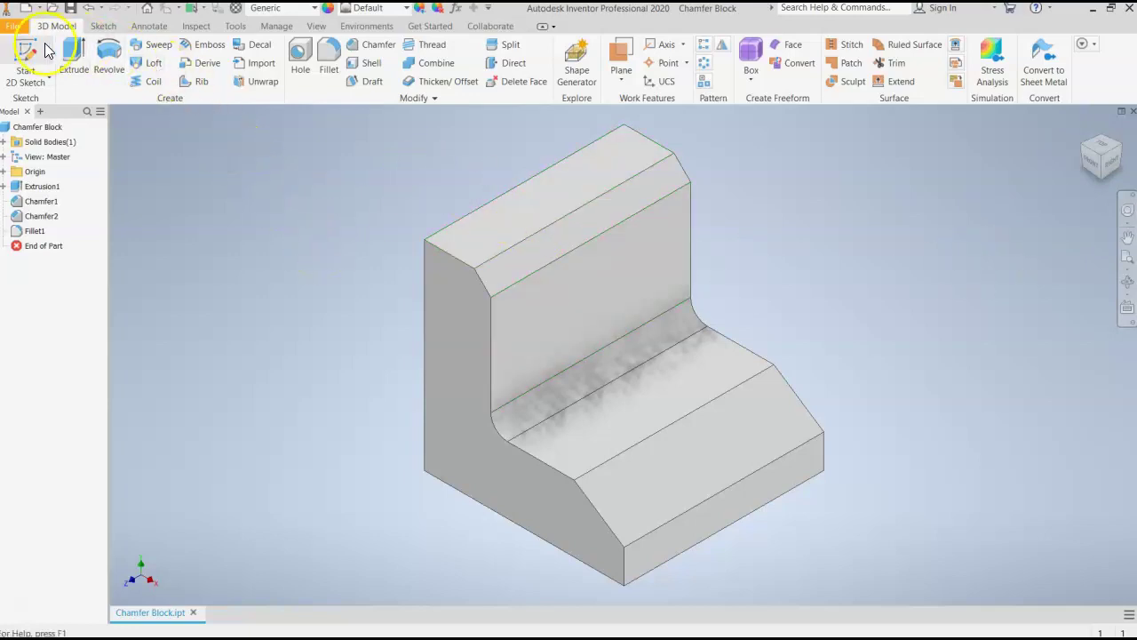
- Save the part on the Desktop as Chamfer Block, replacing the existing file
left_click(12, 25)
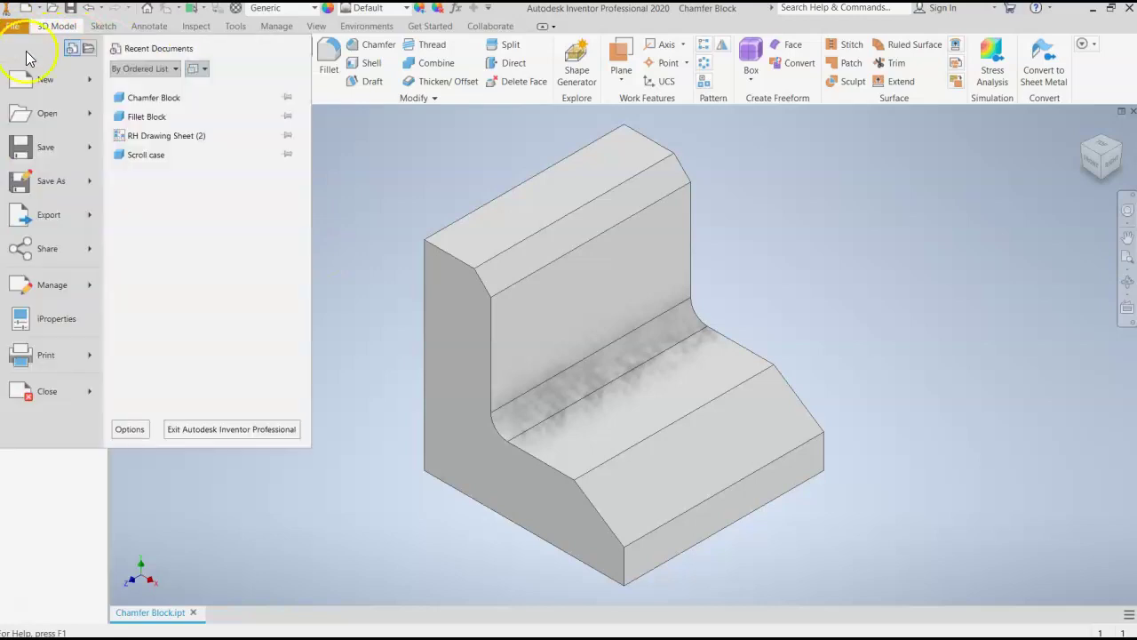
left_click(77, 184)
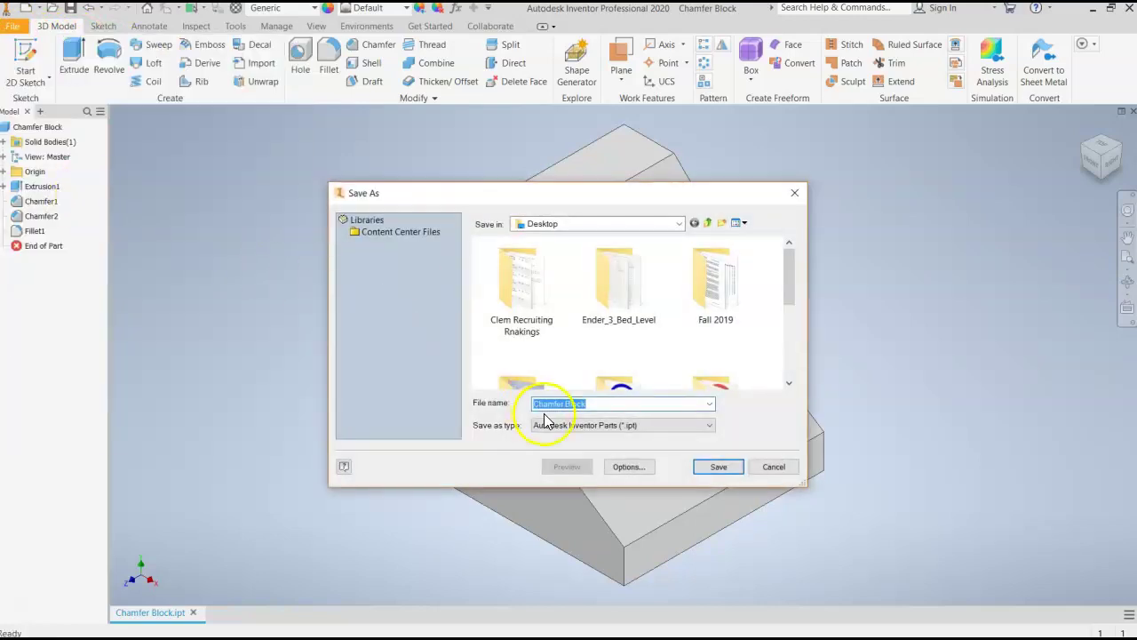
left_click(719, 466)
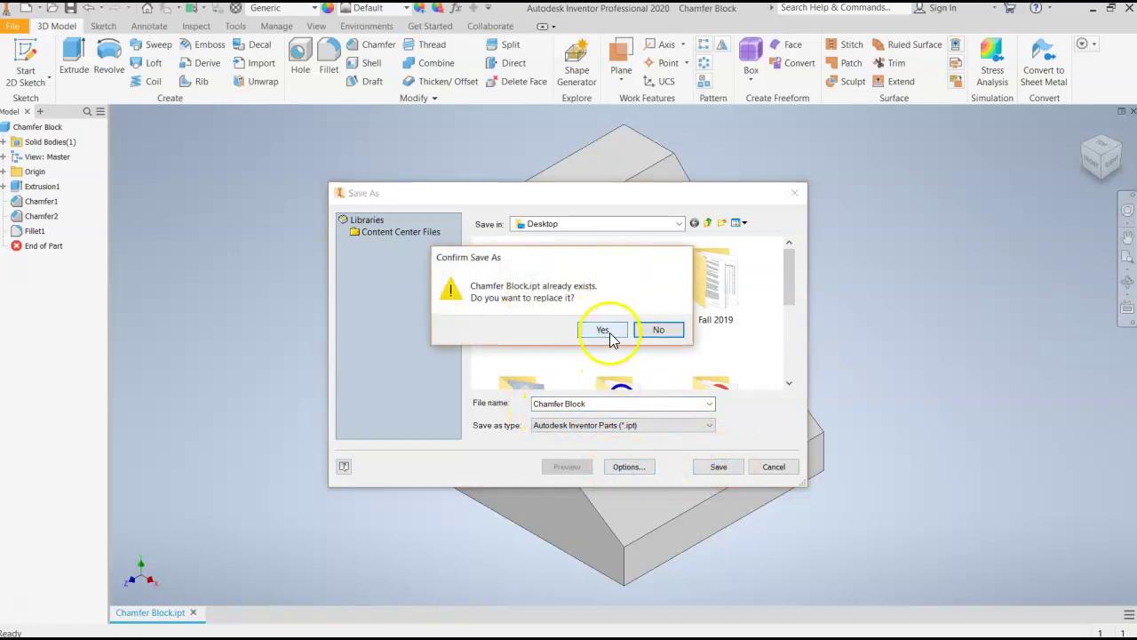
left_click(606, 330)
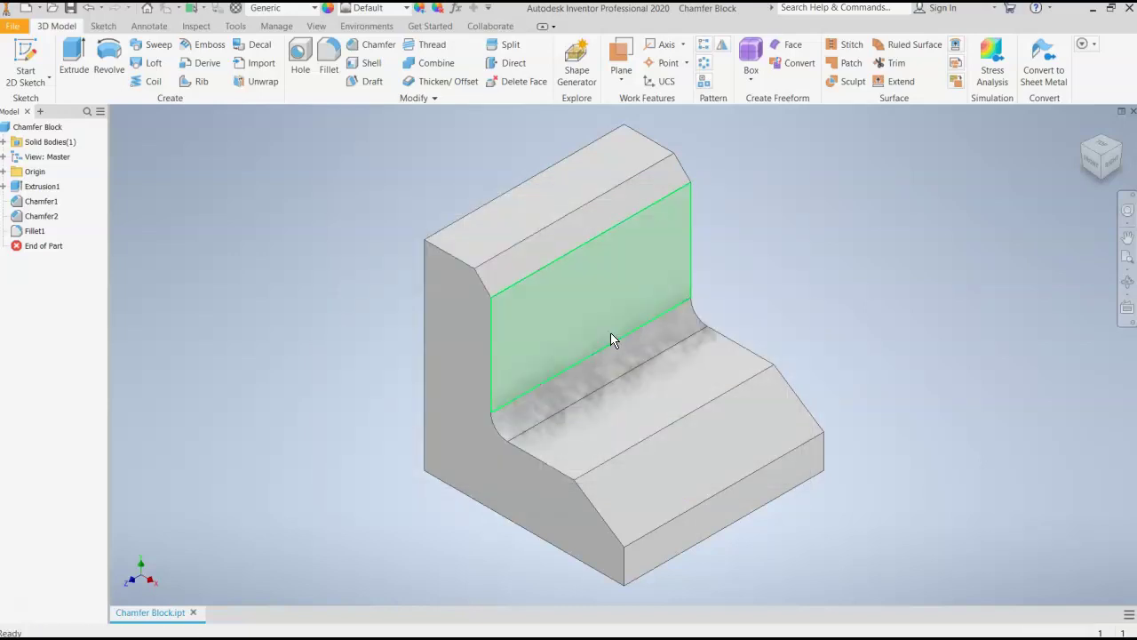